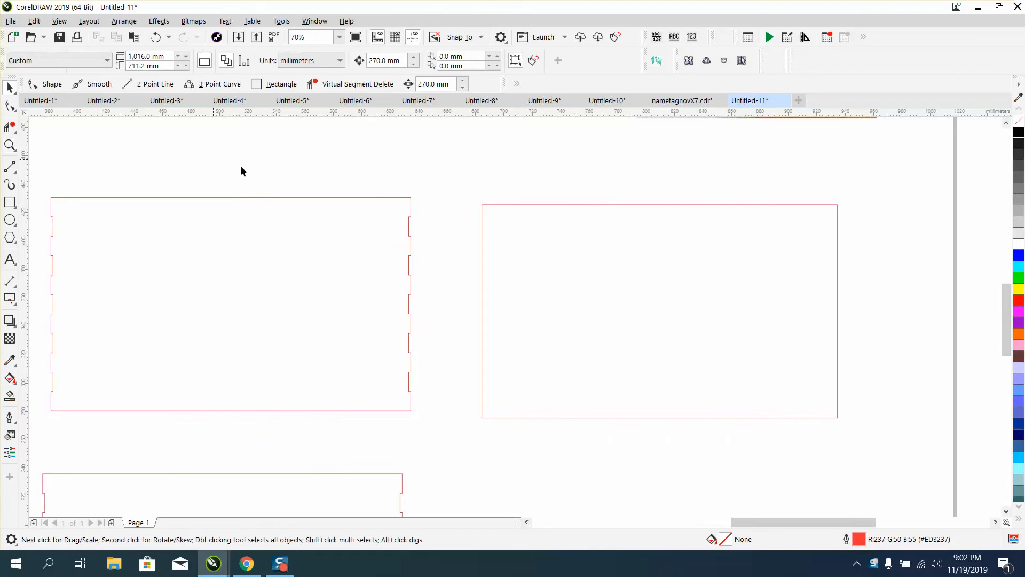
# Inspect the nodes of the upper-left tabbed panel with the Shape tool
pyautogui.click(411, 207)
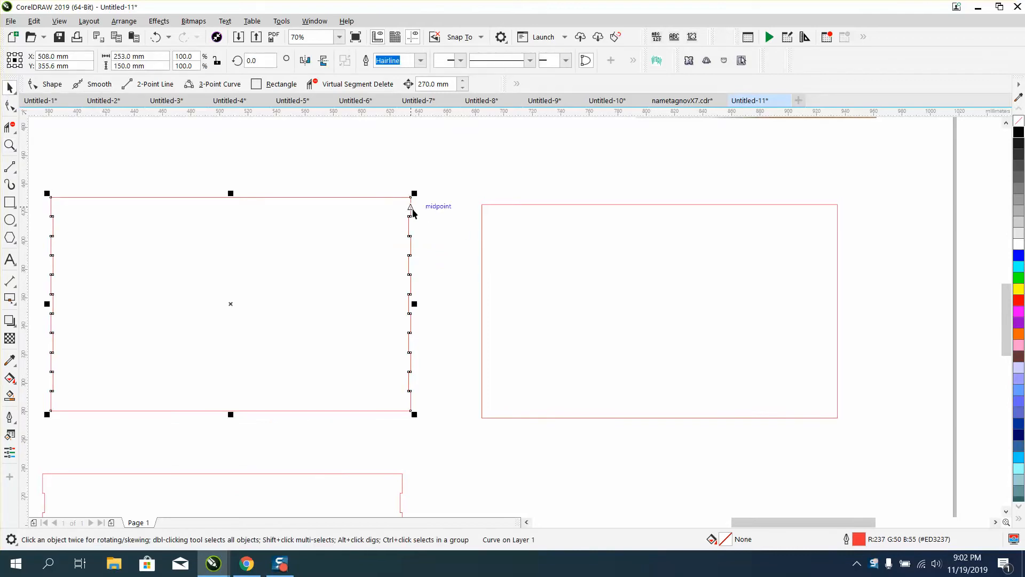
pyautogui.press('F10')
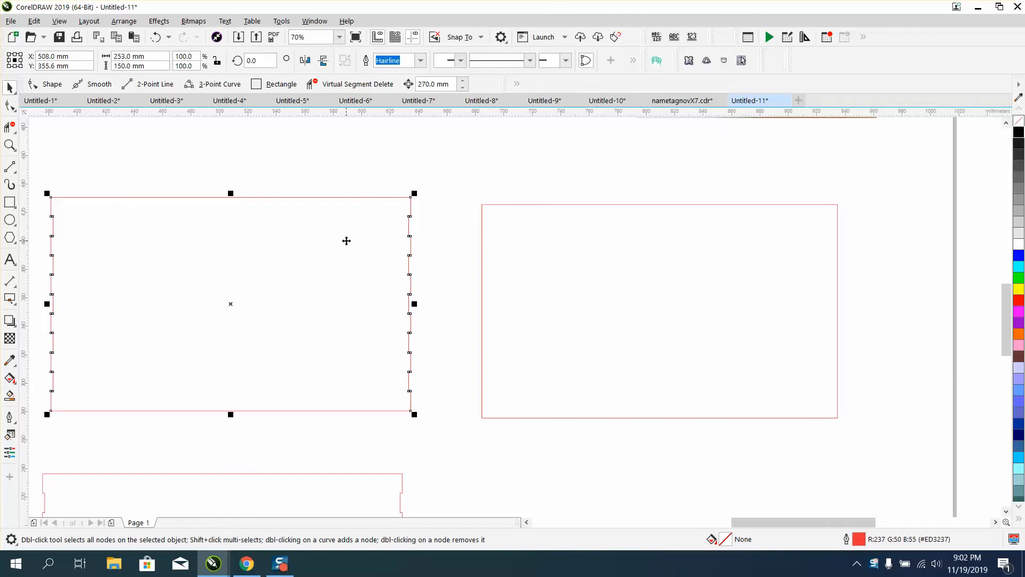
pyautogui.scroll(-2, 346, 241)
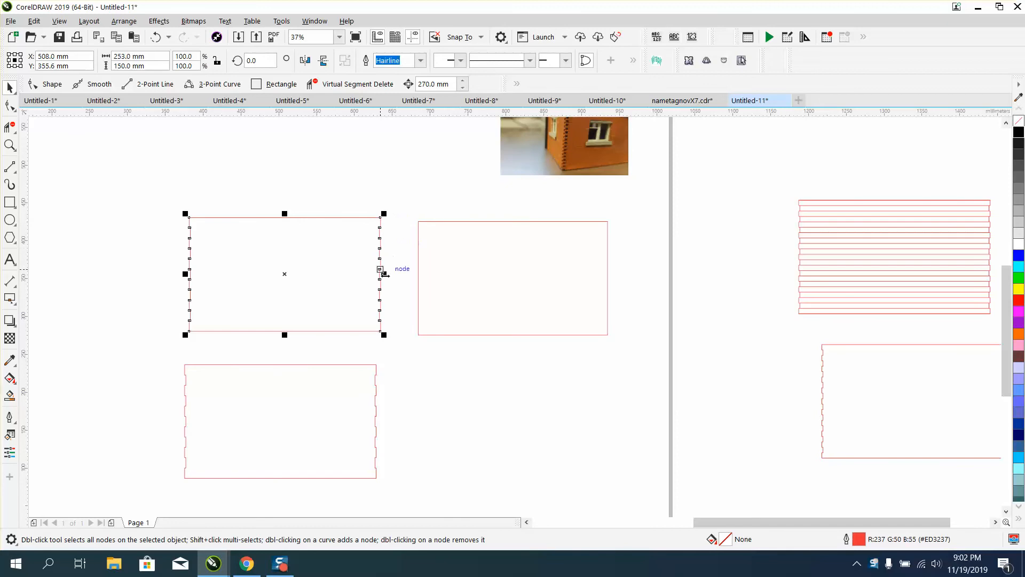
# Place a copy of the lower tabbed panel to its right
pyautogui.click(354, 365)
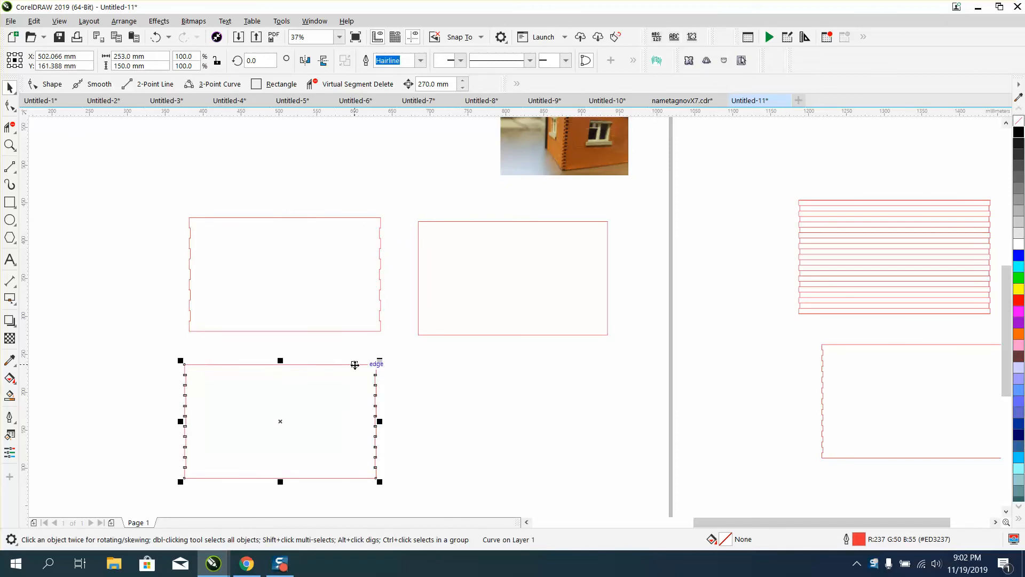
pyautogui.moveTo(279, 421); pyautogui.dragTo(490, 420)
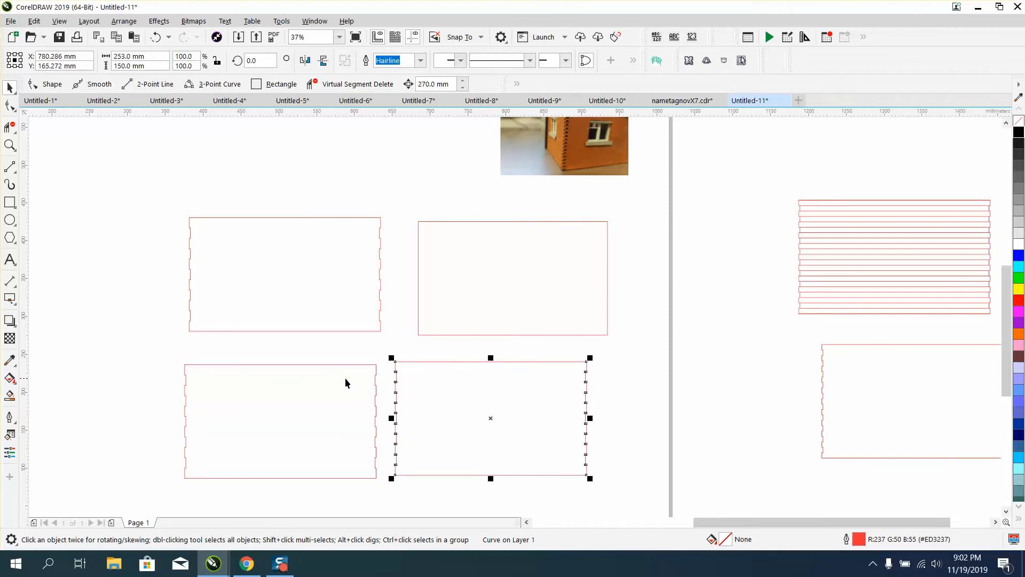
# Move the plain rectangle so its left edge butts against the right edge of the upper tabbed panel
pyautogui.click(437, 334)
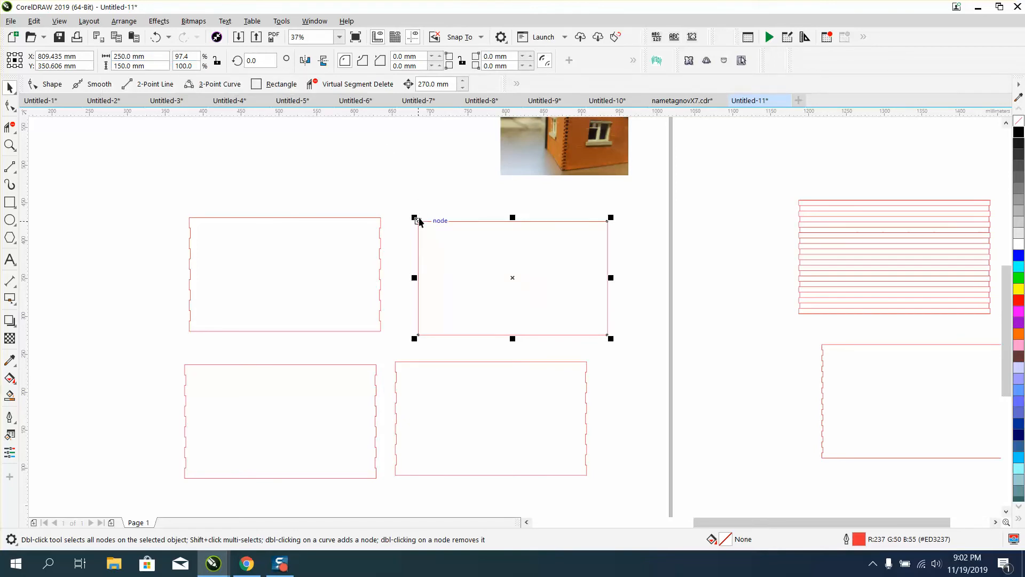
pyautogui.moveTo(419, 221); pyautogui.dragTo(608, 366)
# Delete the rectangle's left-edge segments between the tab intersections with Virtual Segment Delete
pyautogui.click(10, 145)
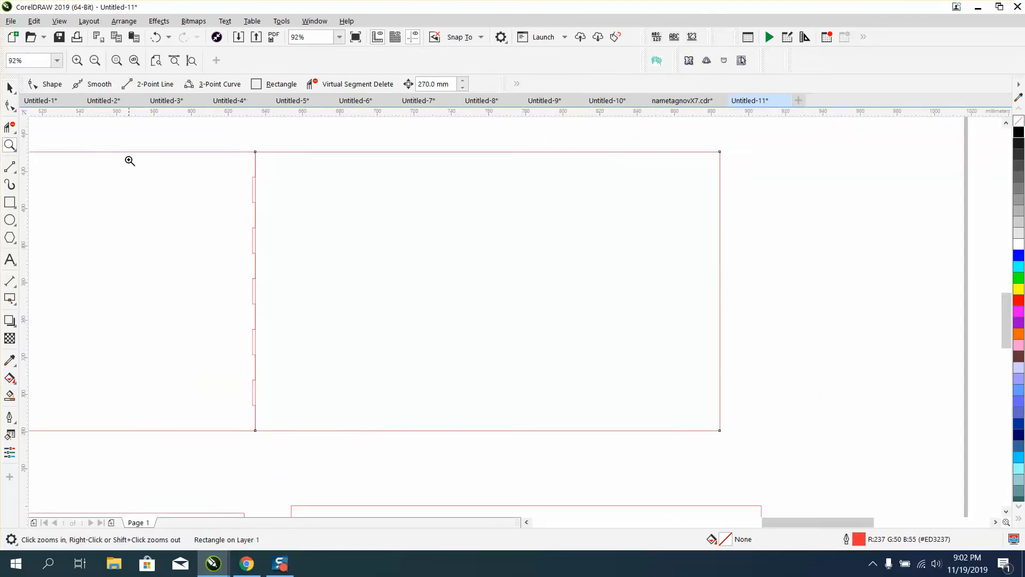
pyautogui.click(9, 126)
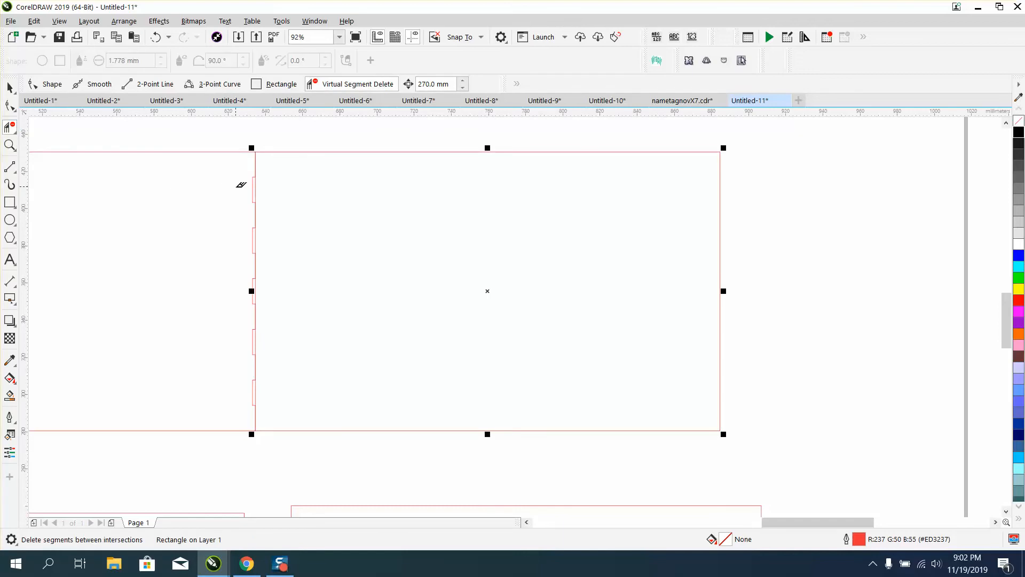
pyautogui.click(257, 183)
pyautogui.click(259, 236)
pyautogui.click(257, 291)
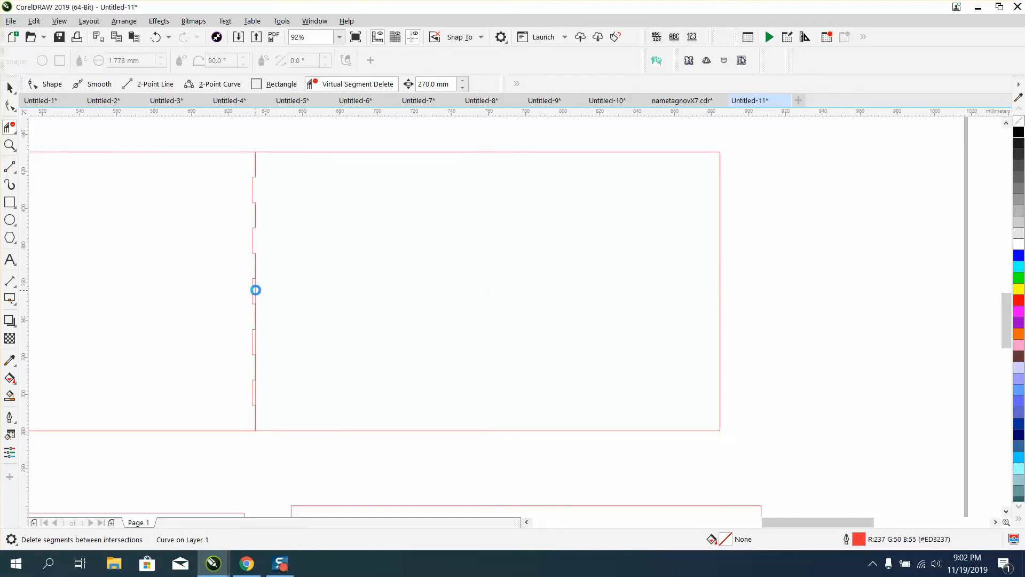
pyautogui.click(259, 341)
pyautogui.scroll(4, 262, 384)
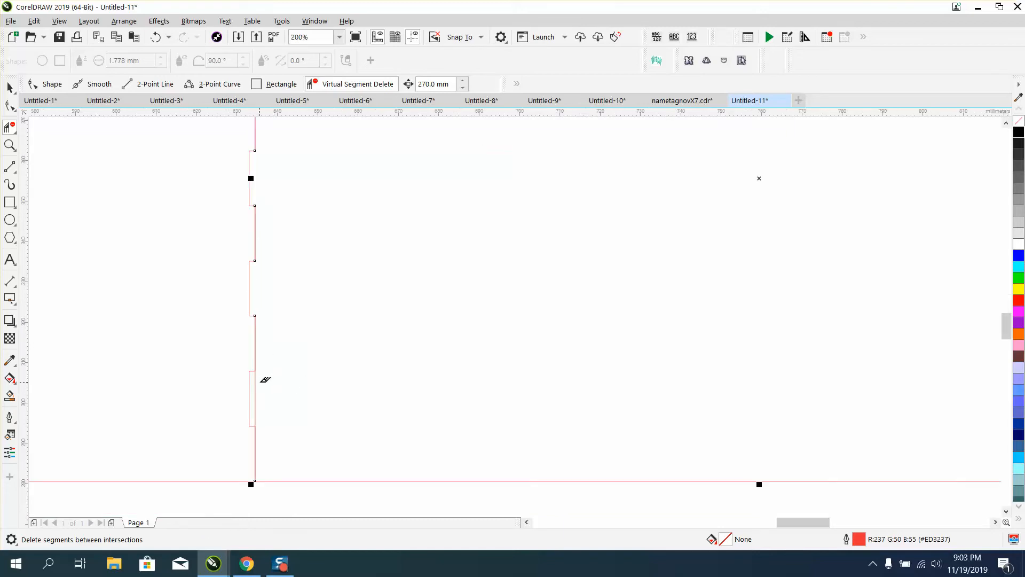
pyautogui.click(258, 375)
pyautogui.scroll(-3, 250, 300)
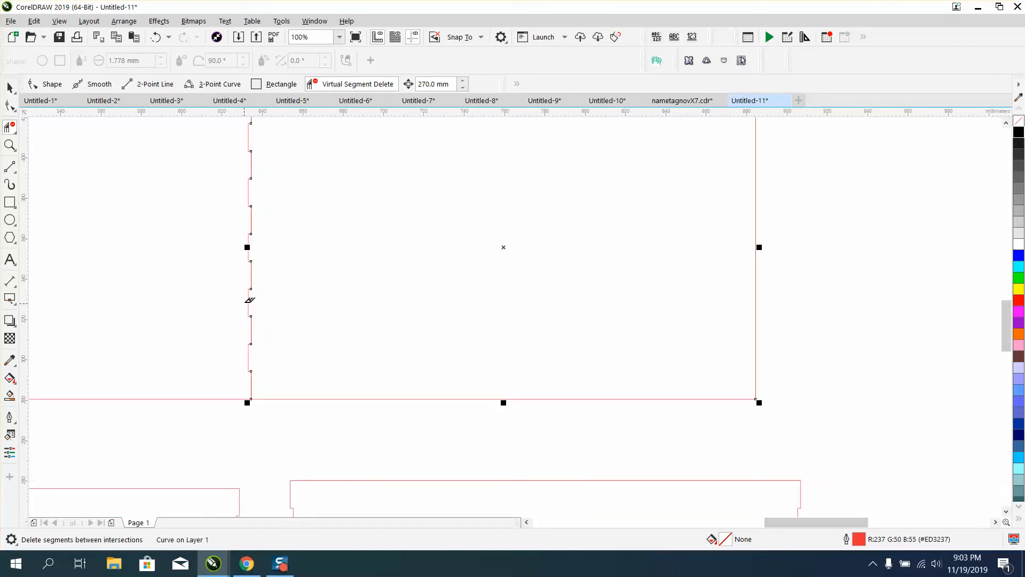
# Smart Fill the enclosed region of the rectangle with black to create a new shape
pyautogui.click(9, 87)
pyautogui.scroll(-2, 305, 263)
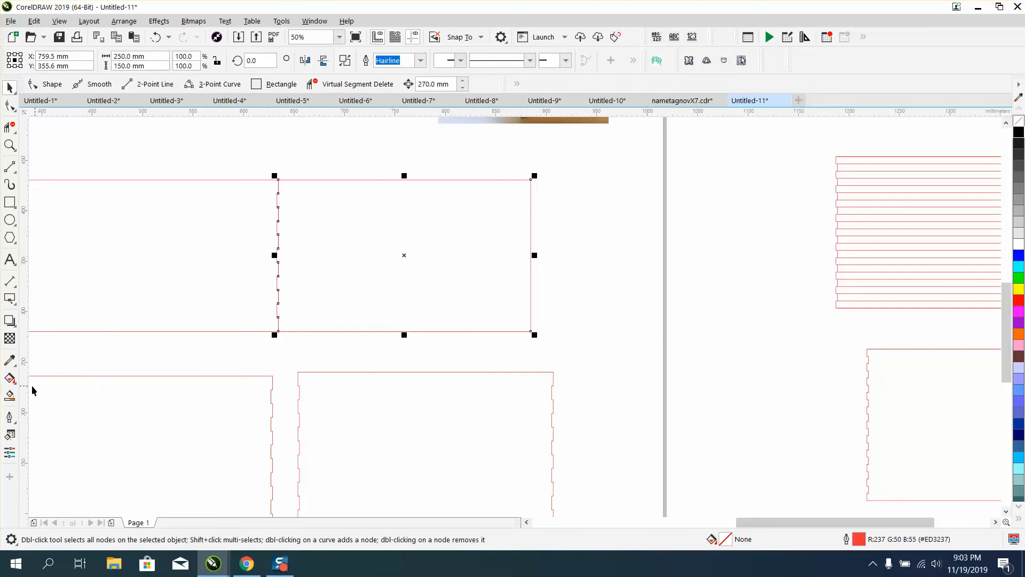
pyautogui.click(10, 394)
pyautogui.click(147, 61)
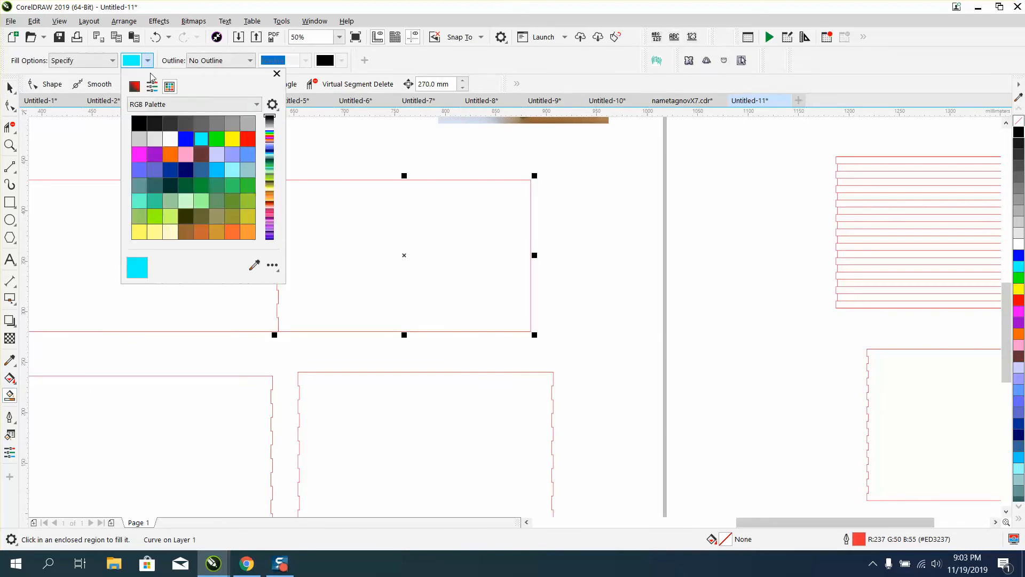
pyautogui.click(140, 124)
pyautogui.click(379, 247)
pyautogui.click(370, 244)
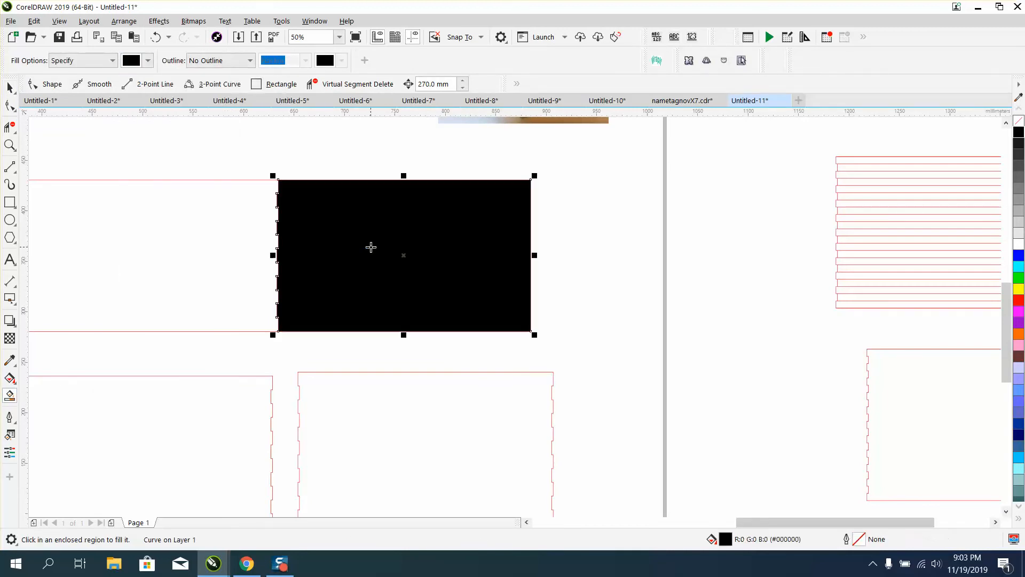
# Move the new shape to the left of the panels and give it no fill with a black outline
pyautogui.press('space')
pyautogui.scroll(-1, 422, 243)
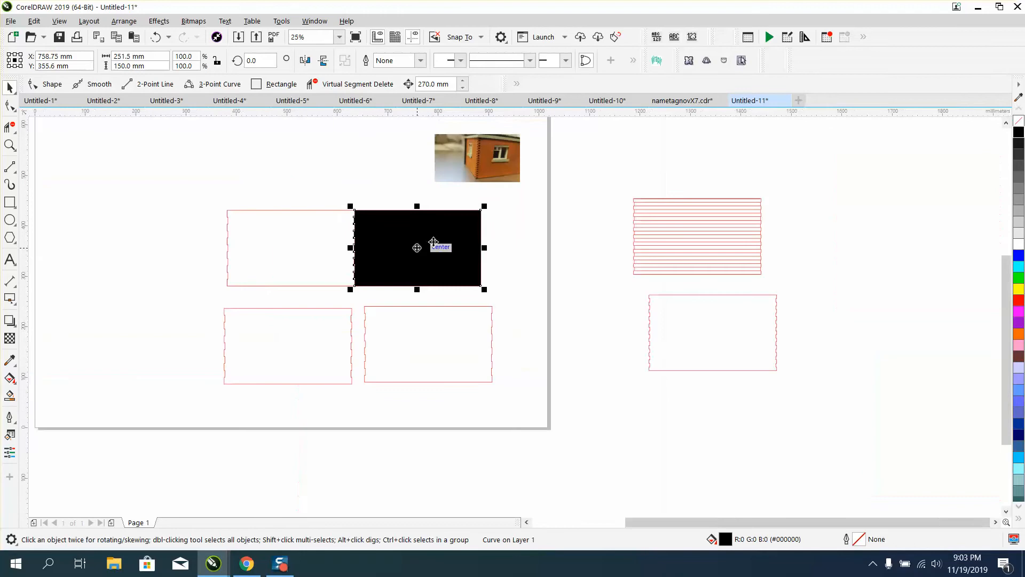
pyautogui.moveTo(419, 246); pyautogui.dragTo(549, 247)
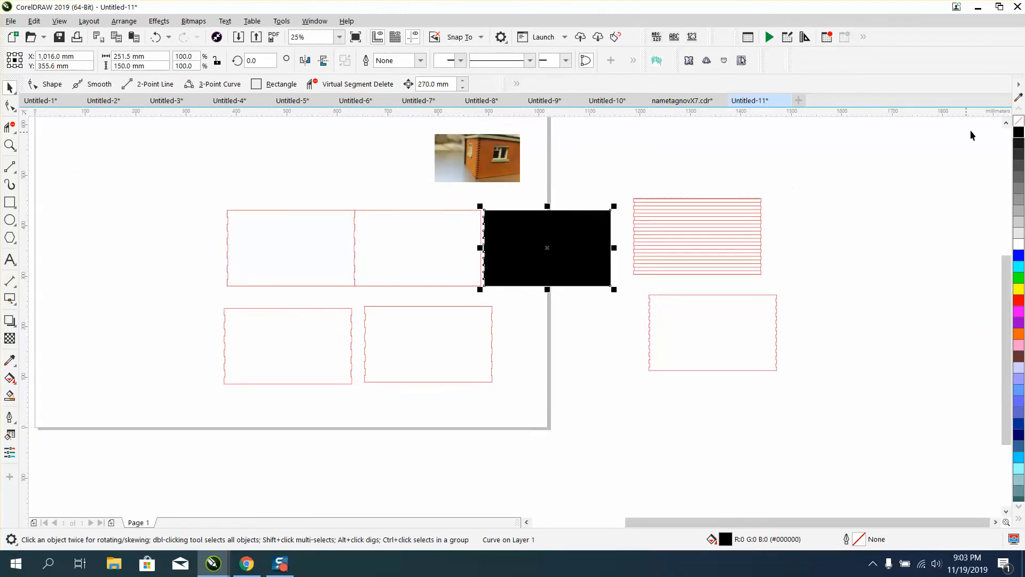
pyautogui.scroll(1, 1022, 128)
pyautogui.click(1020, 125)
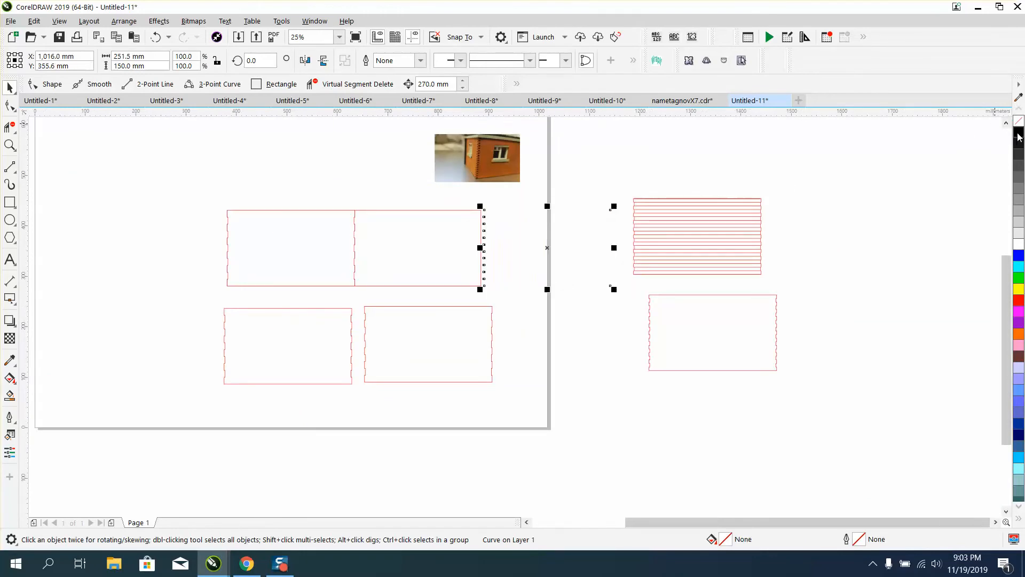
pyautogui.rightClick(1018, 134)
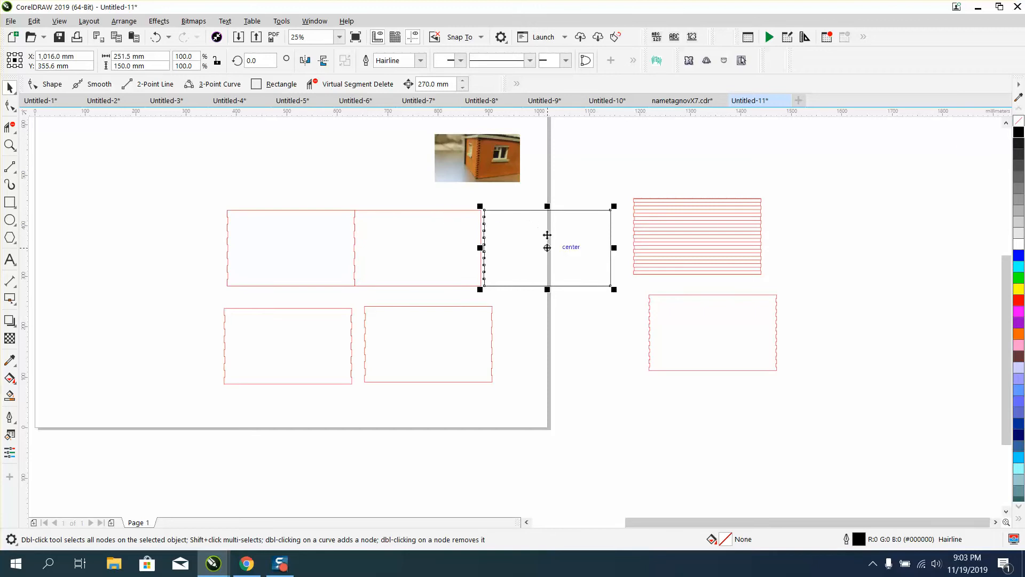
pyautogui.moveTo(551, 247); pyautogui.dragTo(147, 244)
# Snap the new shape's right edge against the left edge of the upper tabbed panel
pyautogui.click(9, 145)
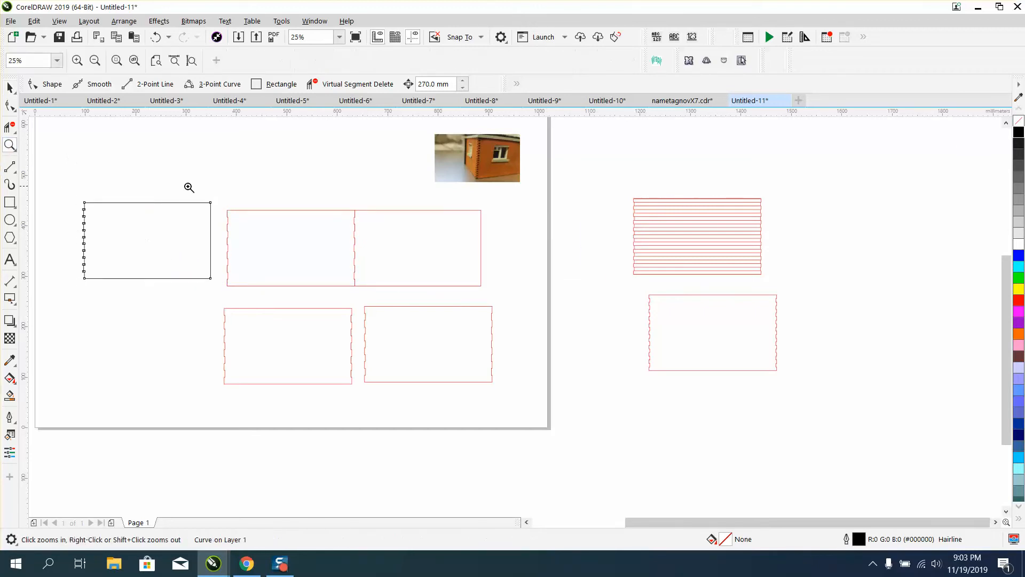
pyautogui.moveTo(184, 188); pyautogui.dragTo(360, 307)
pyautogui.click(9, 87)
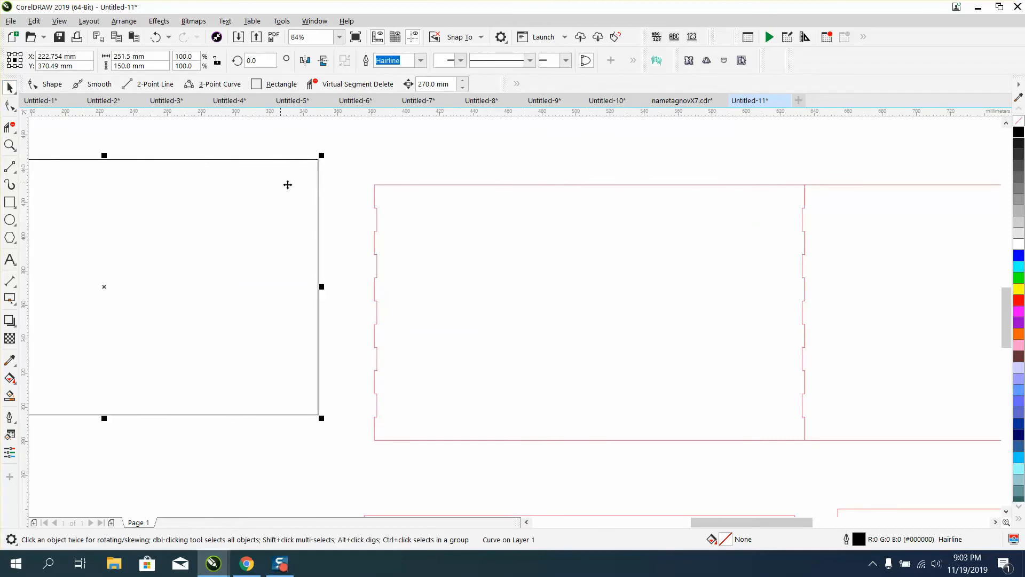
pyautogui.doubleClick(320, 162)
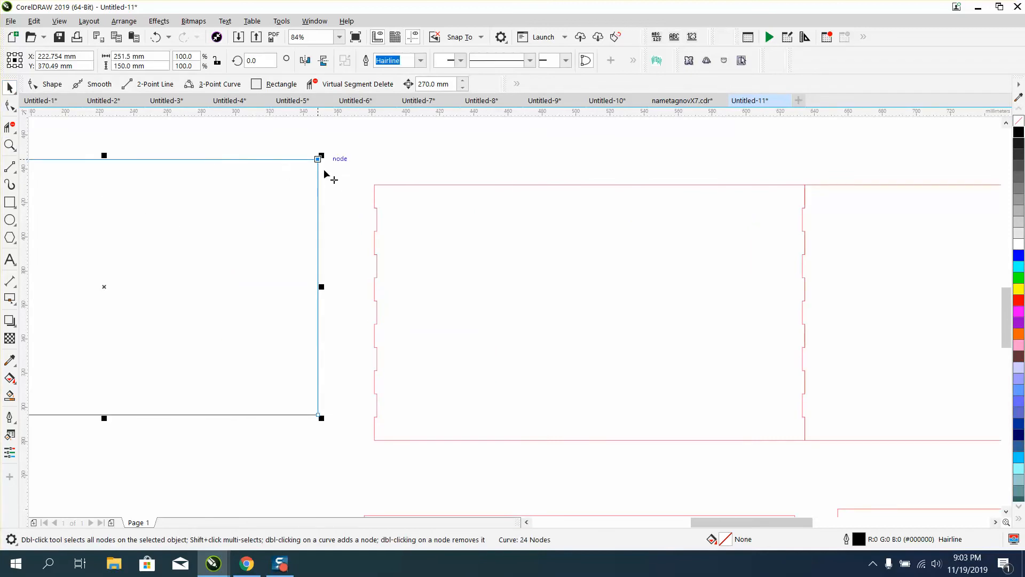
pyautogui.moveTo(318, 159); pyautogui.dragTo(374, 185)
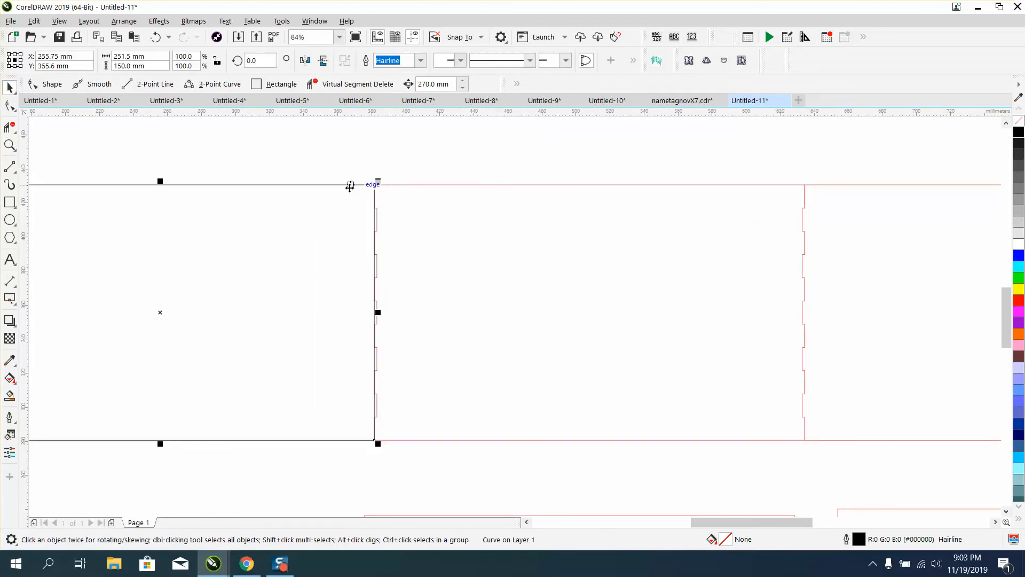
# Delete the shape's right-edge segments between the tab intersections with Virtual Segment Delete
pyautogui.click(9, 127)
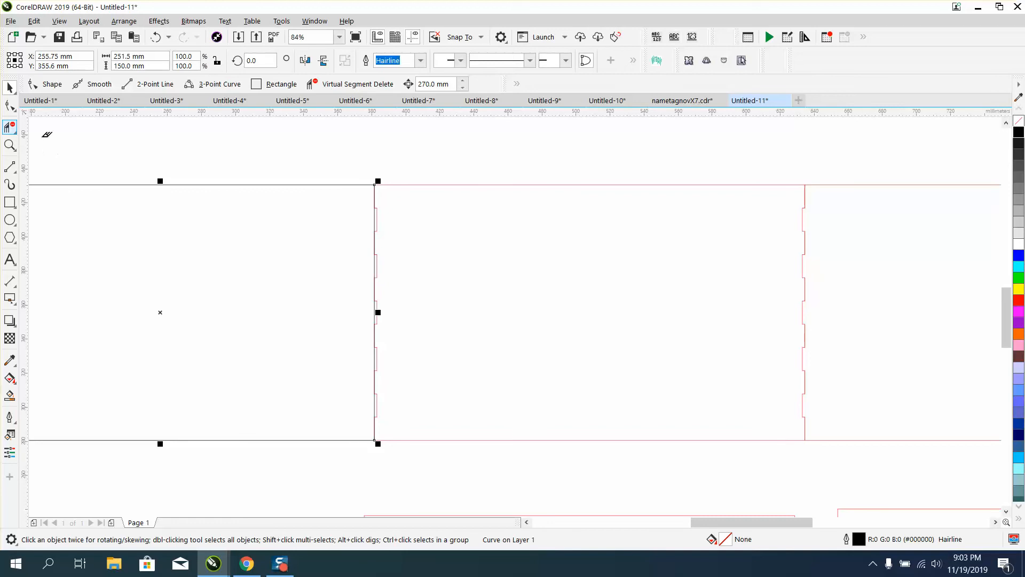
pyautogui.click(376, 215)
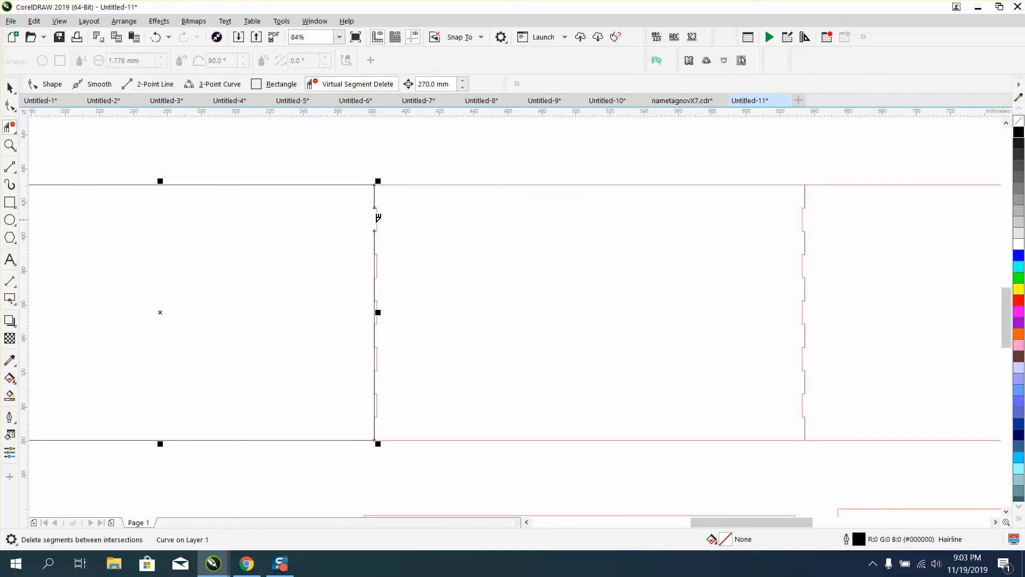
pyautogui.click(376, 256)
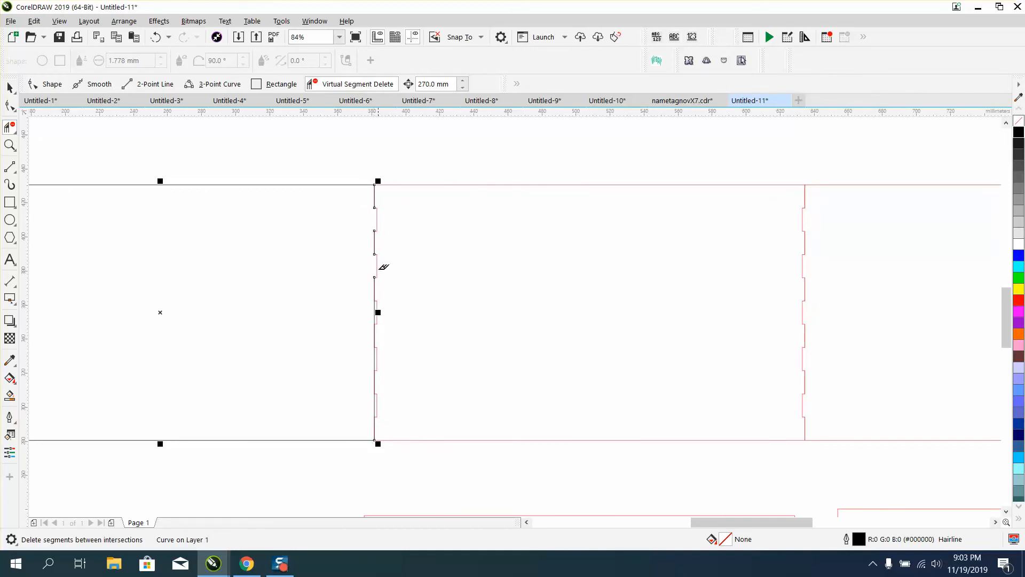
pyautogui.click(376, 302)
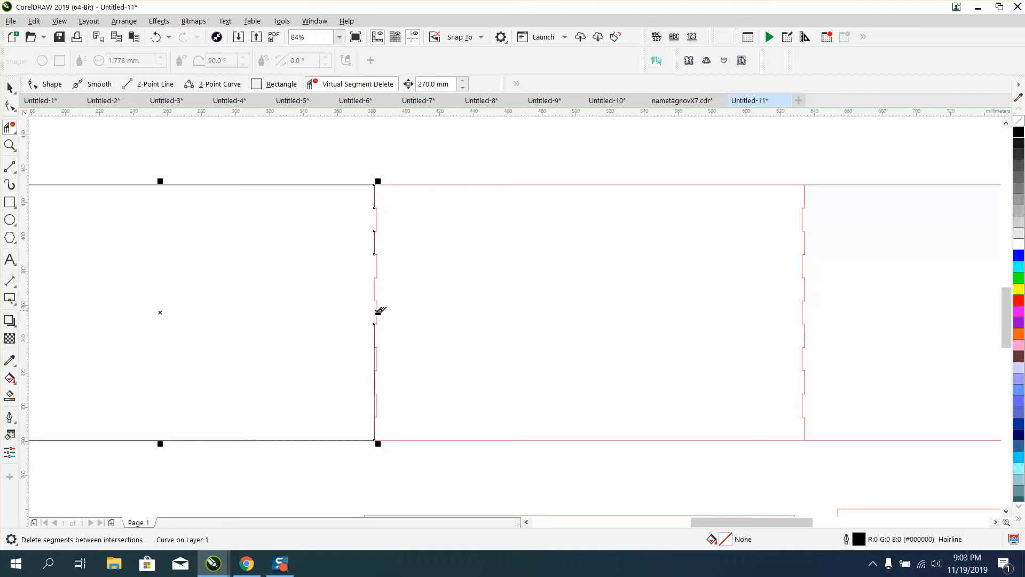
pyautogui.click(376, 348)
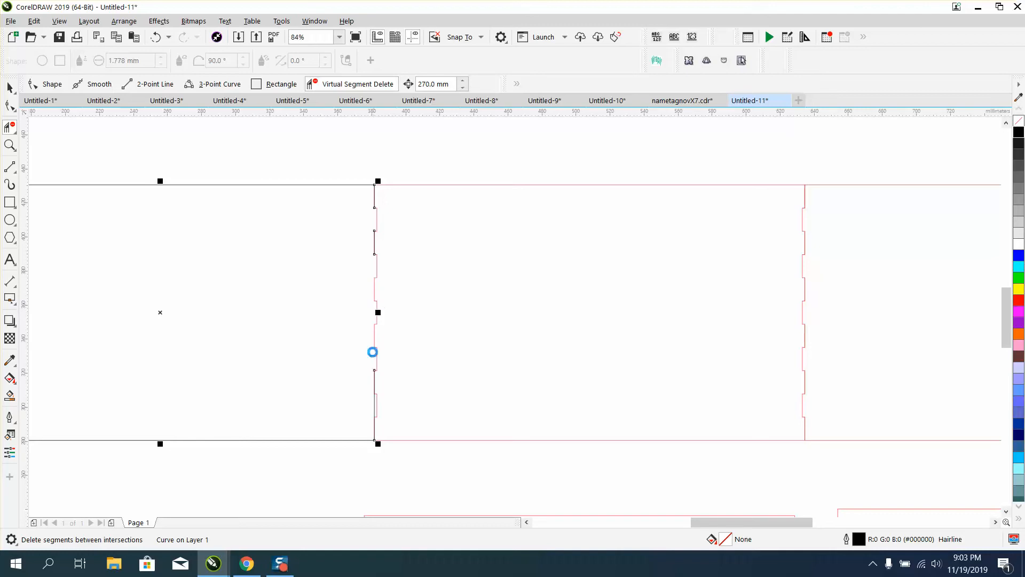
pyautogui.click(376, 400)
pyautogui.click(10, 87)
pyautogui.scroll(-3, 454, 245)
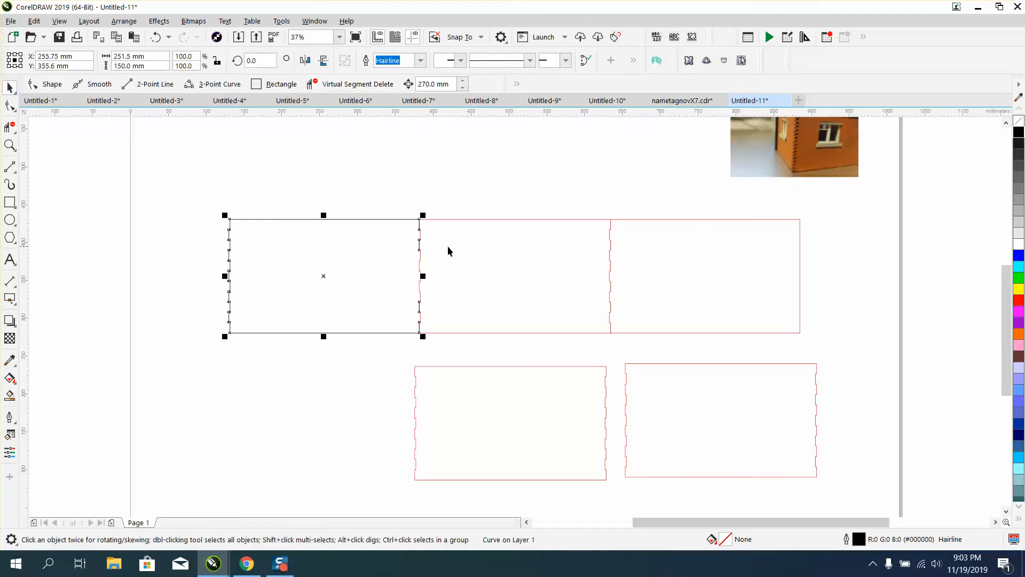
# Smart Fill the new shape's enclosed region with black
pyautogui.click(10, 395)
pyautogui.click(284, 283)
pyautogui.scroll(-2, 315, 274)
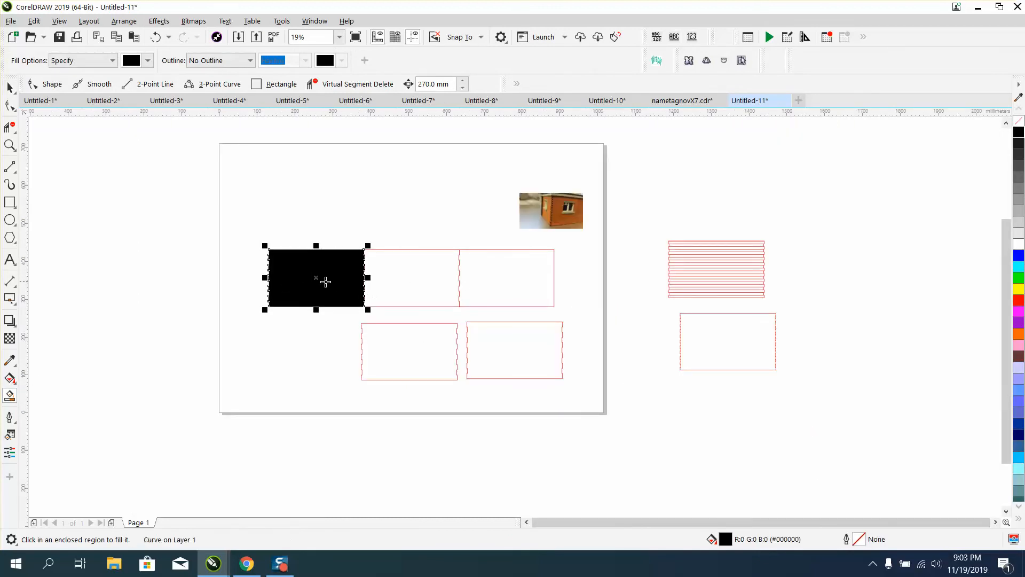
# Move the filled shape above the panels and set it to no fill with a black outline
pyautogui.click(10, 87)
pyautogui.moveTo(331, 269); pyautogui.dragTo(348, 191)
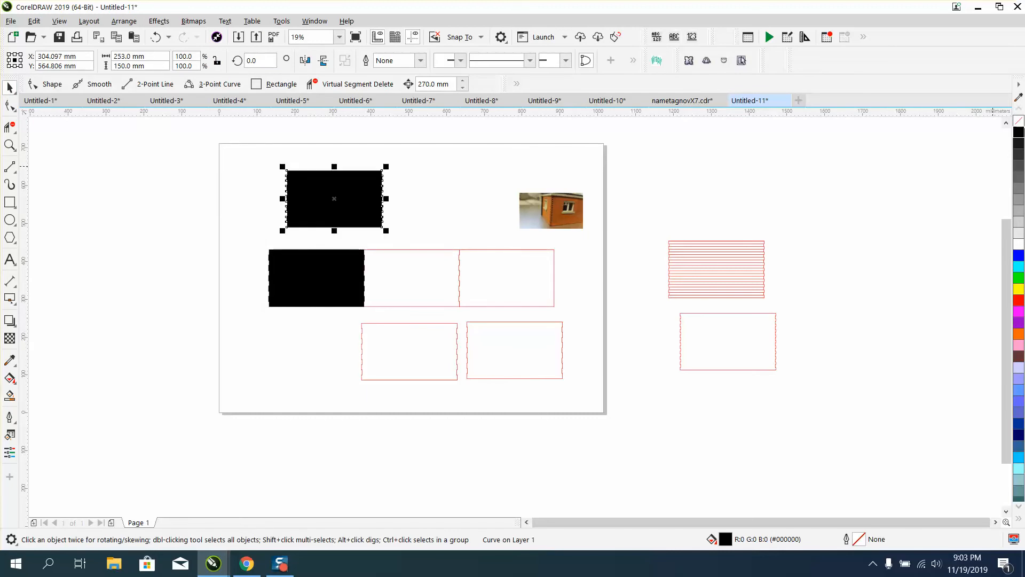
pyautogui.click(1019, 122)
pyautogui.rightClick(1019, 133)
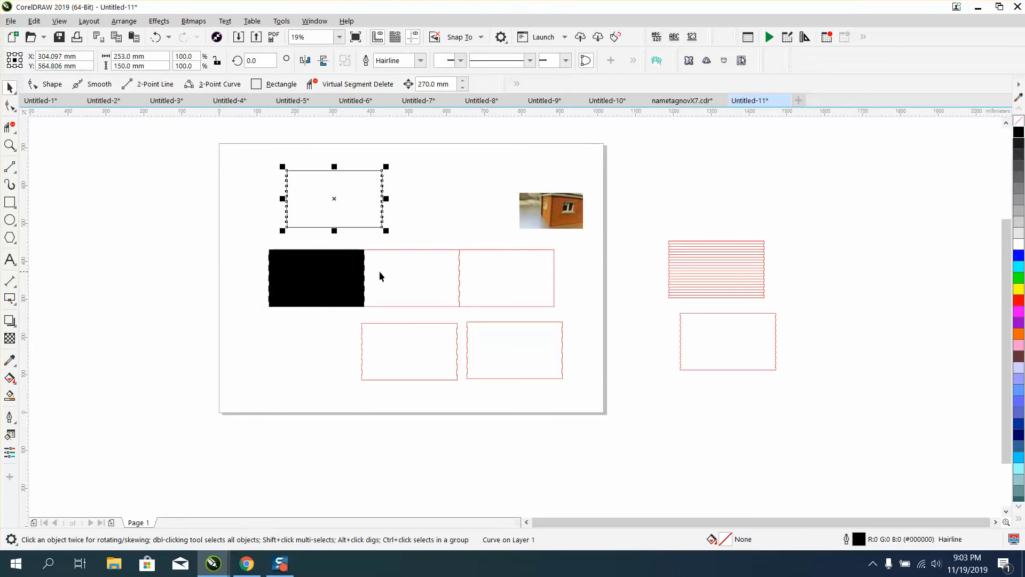
# Delete the two red panels to the right of the black-filled shape
pyautogui.moveTo(262, 245); pyautogui.dragTo(628, 309)
pyautogui.click(511, 274)
pyautogui.press('Delete')
pyautogui.click(460, 274)
pyautogui.press('Delete')
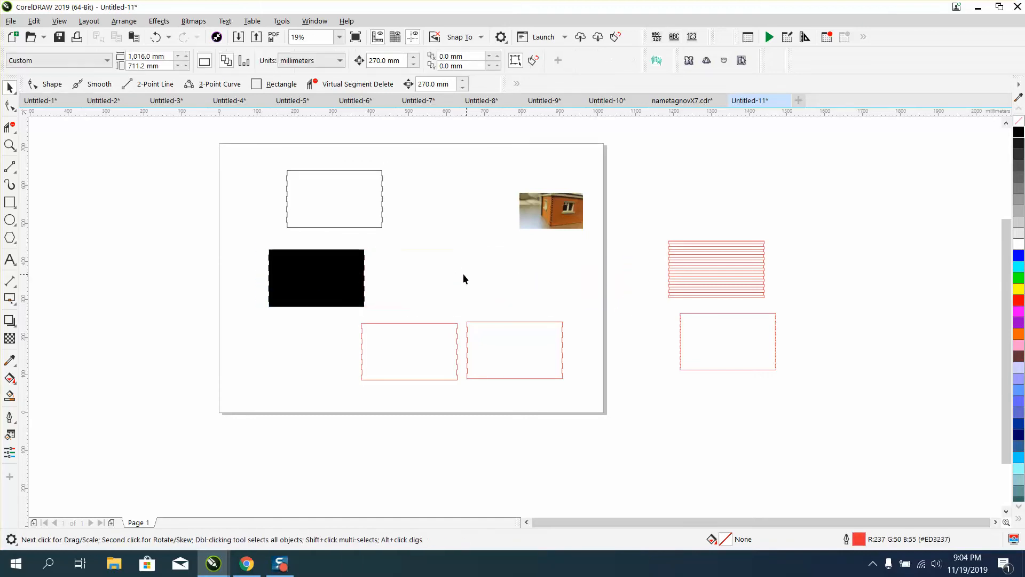
# Delete the black-filled shape together with the outline beneath it
pyautogui.click(355, 280)
pyautogui.moveTo(245, 251); pyautogui.dragTo(408, 310)
pyautogui.press('Delete')
# Move the finished black-outlined panel down into the upper row and place a copy to its right
pyautogui.moveTo(350, 227); pyautogui.dragTo(427, 299)
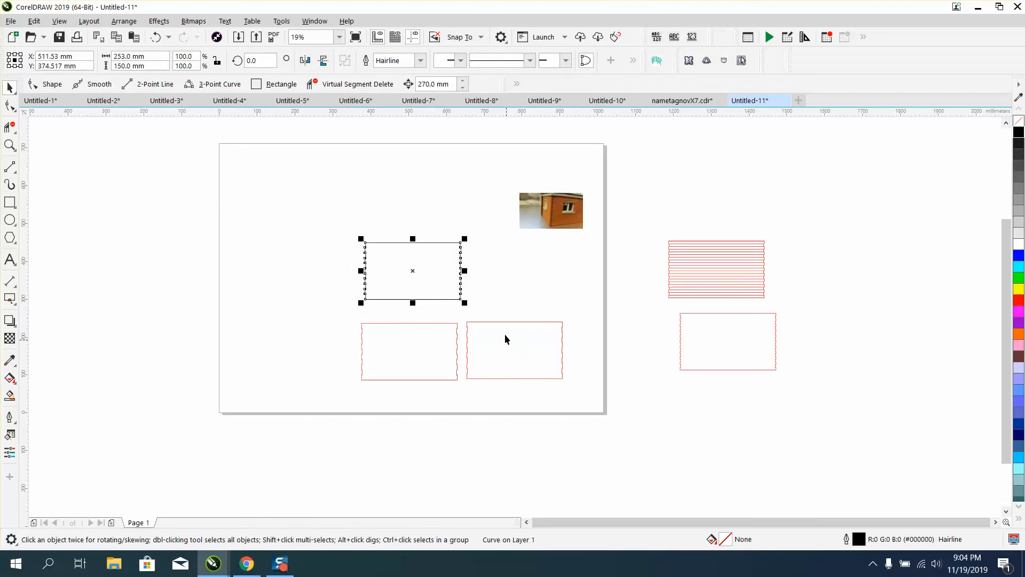
pyautogui.press('F10')
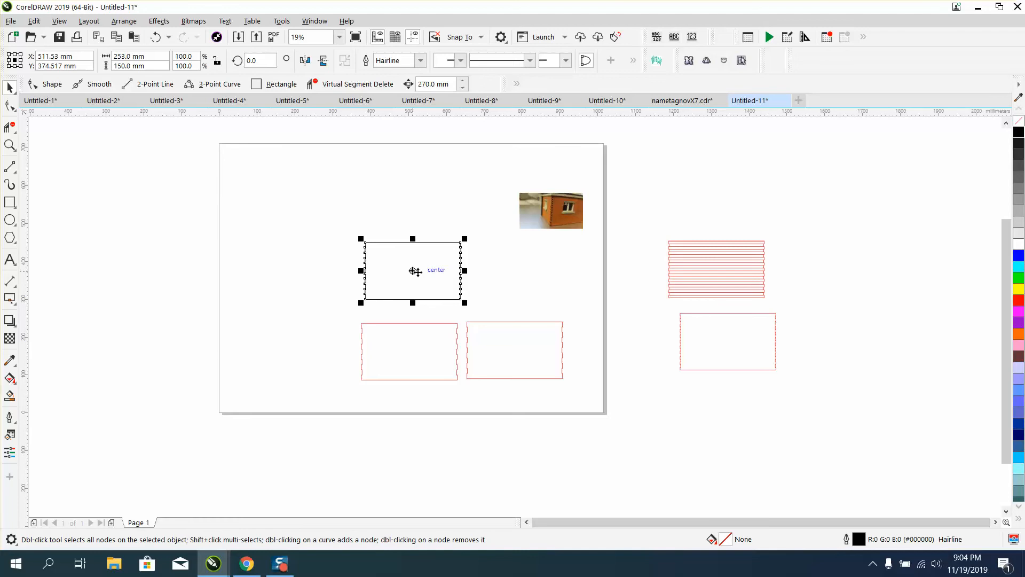
pyautogui.moveTo(417, 272); pyautogui.dragTo(498, 264)
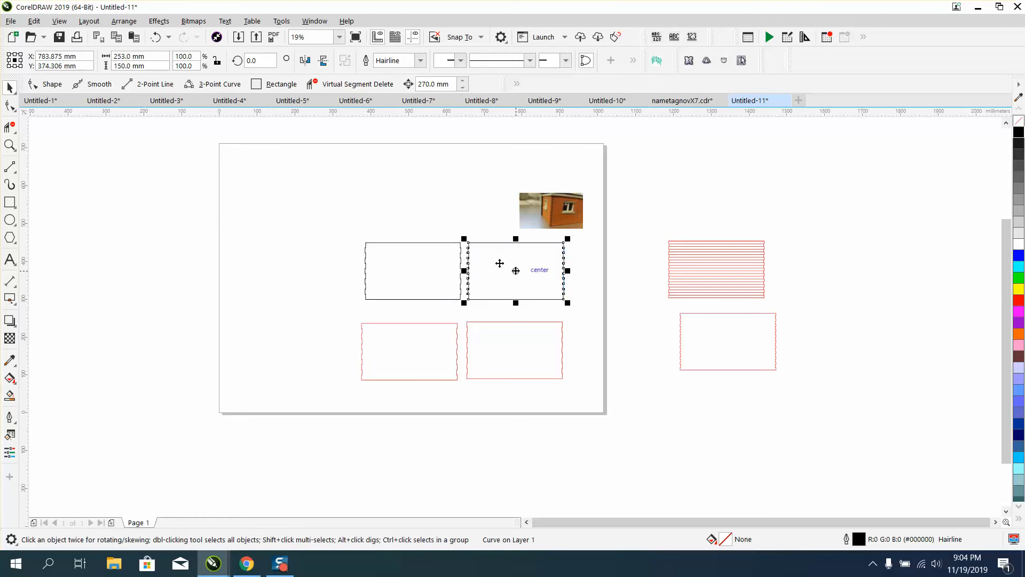
# Zoom in to inspect the two black-outlined panels and their tab nodes
pyautogui.click(11, 145)
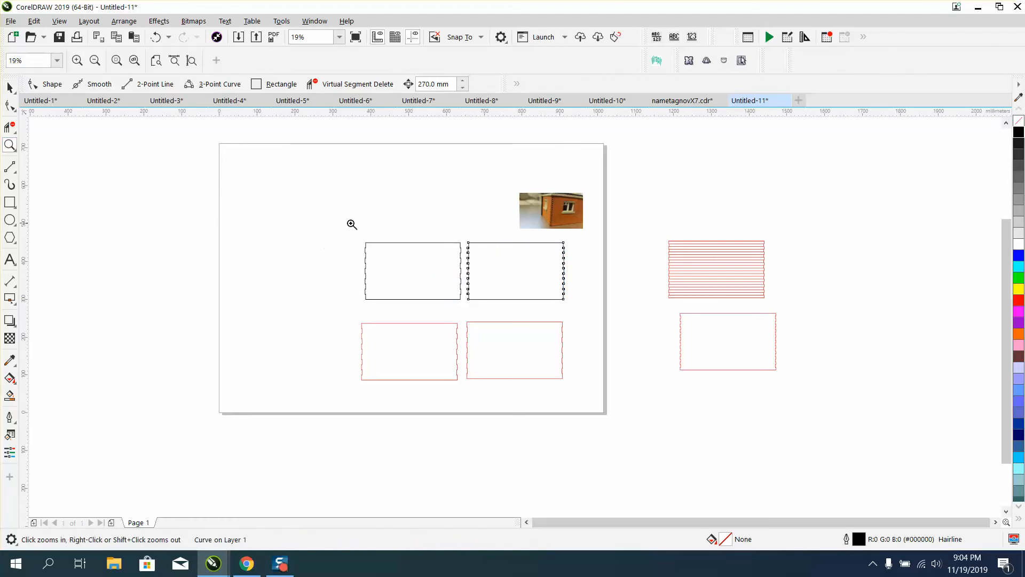
pyautogui.moveTo(351, 222); pyautogui.dragTo(668, 417)
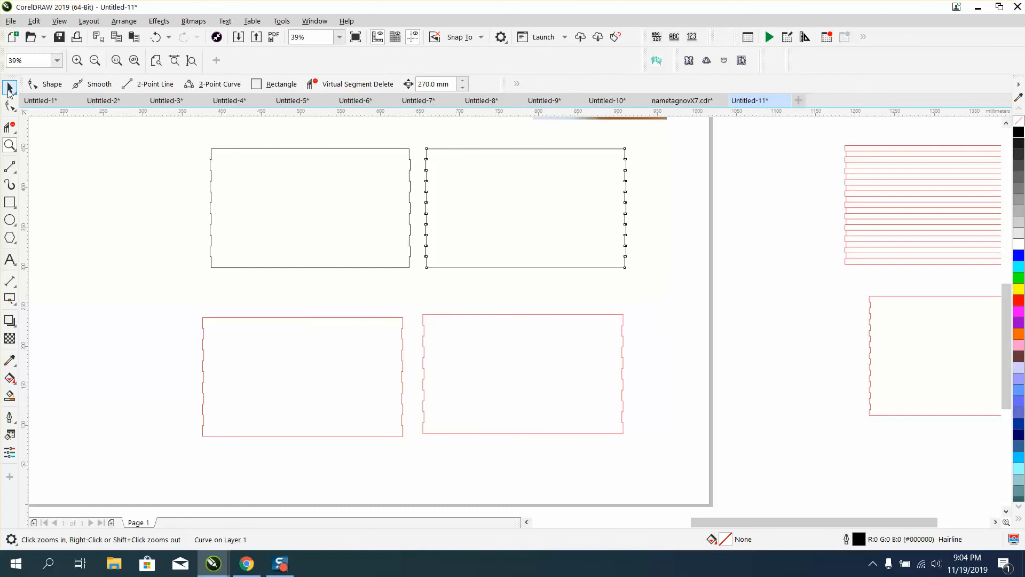
pyautogui.click(9, 87)
pyautogui.click(231, 151)
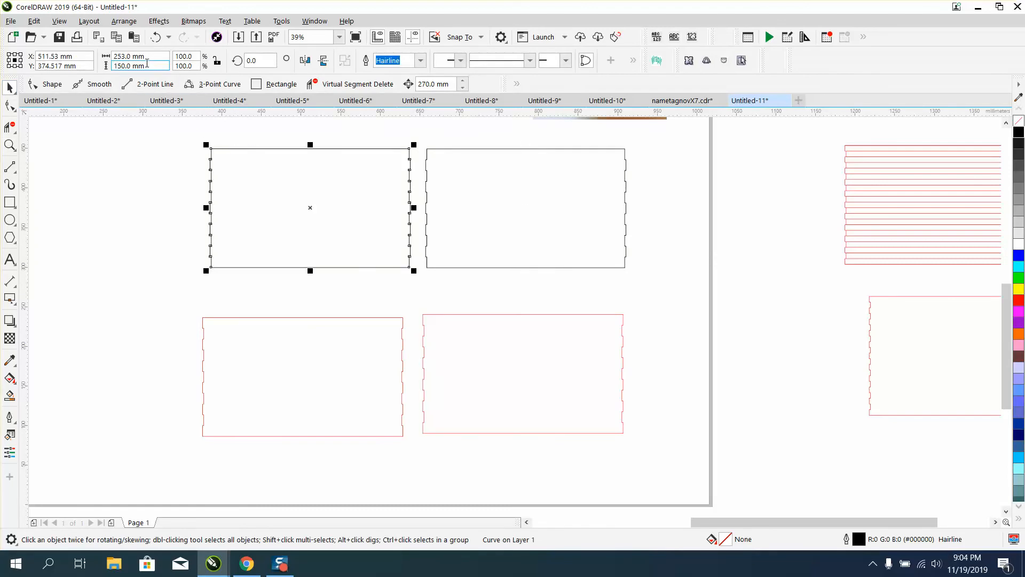
pyautogui.scroll(-1, 357, 271)
pyautogui.press('F10')
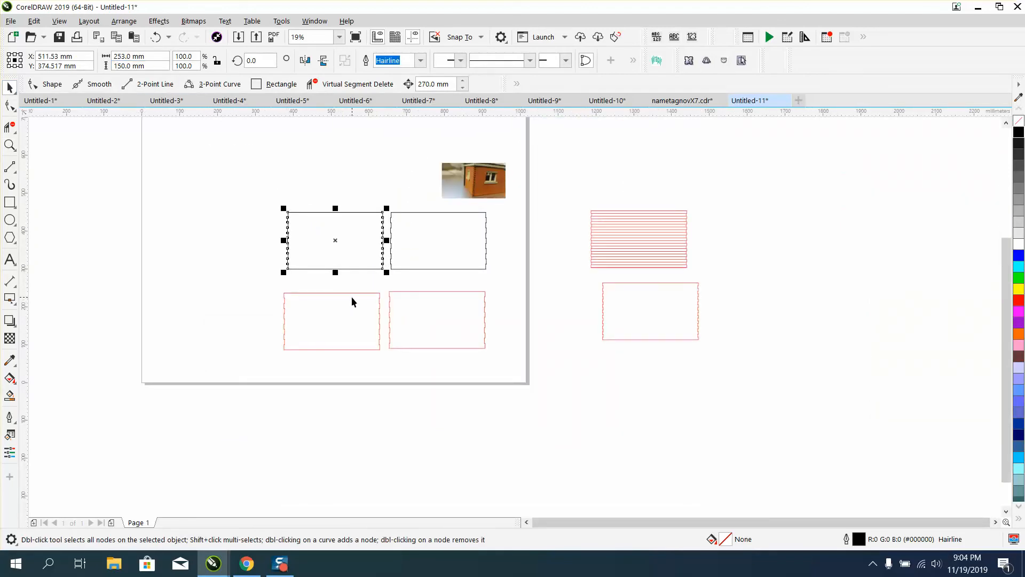
# Move a red rectangle beside the first black-outlined panel, snapping its corner to the panel's top-left tab corner
pyautogui.moveTo(351, 297); pyautogui.dragTo(419, 315)
pyautogui.click(9, 145)
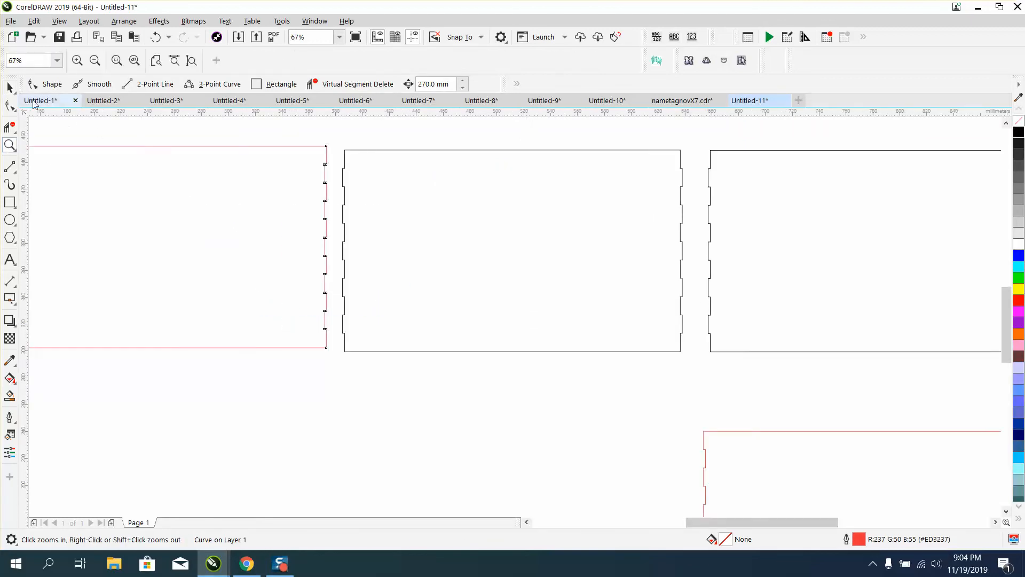
pyautogui.click(9, 87)
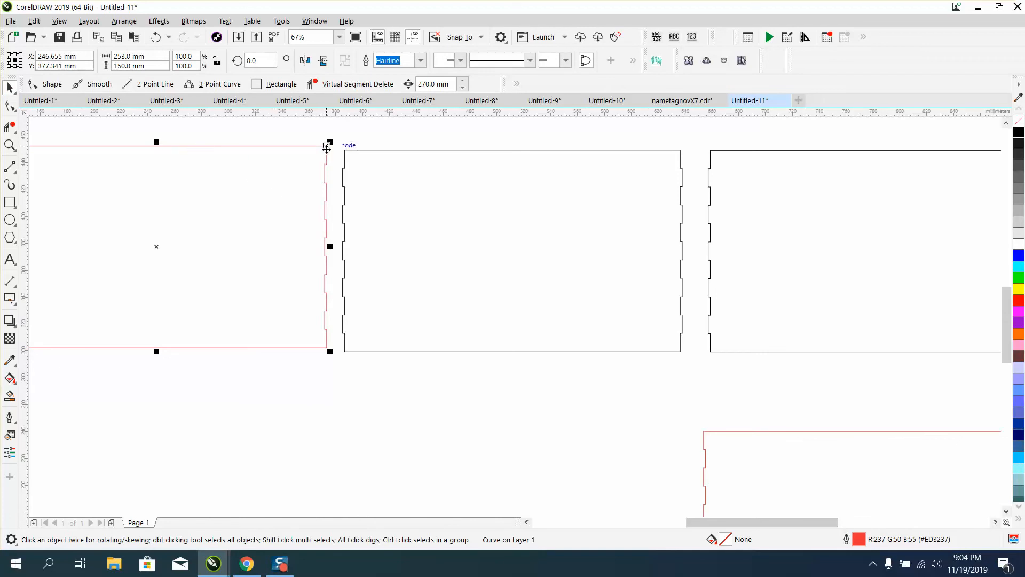
pyautogui.moveTo(331, 143); pyautogui.dragTo(339, 151)
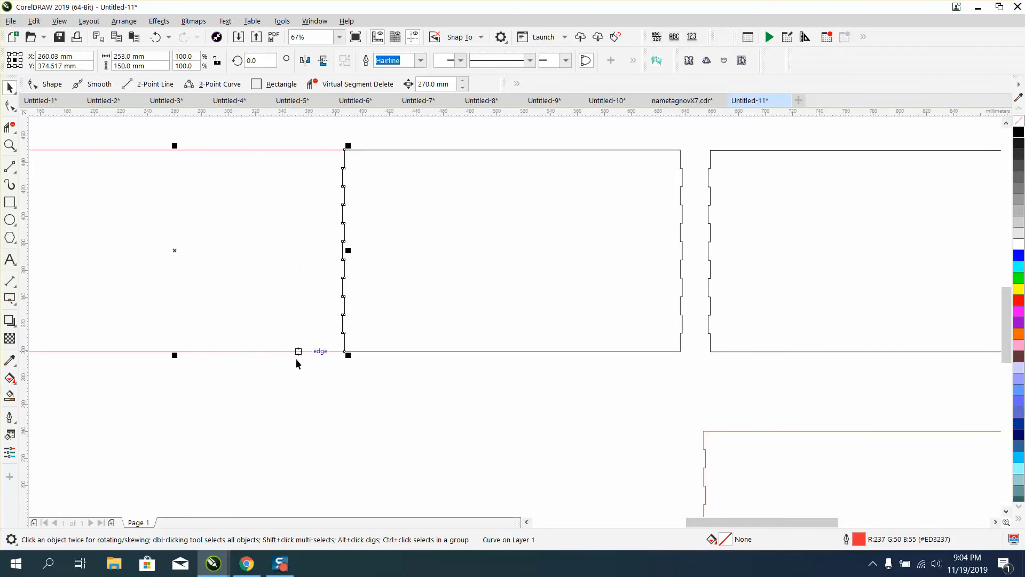
pyautogui.click(294, 380)
# Copy the joined red rectangle and black-outlined panel down into the lower row
pyautogui.click(9, 145)
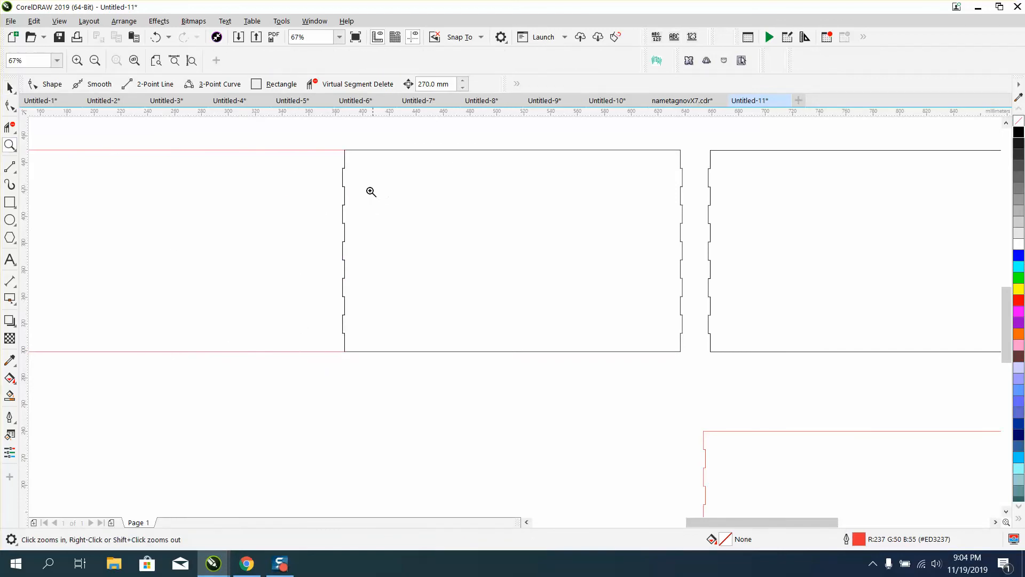
pyautogui.click(387, 206)
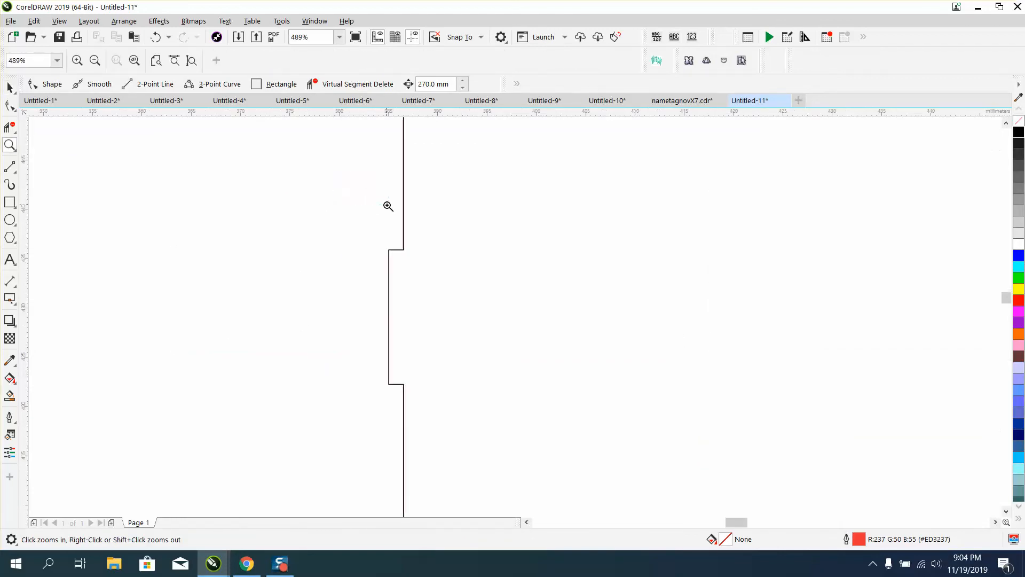
pyautogui.rightClick(385, 206)
pyautogui.rightClick(385, 207)
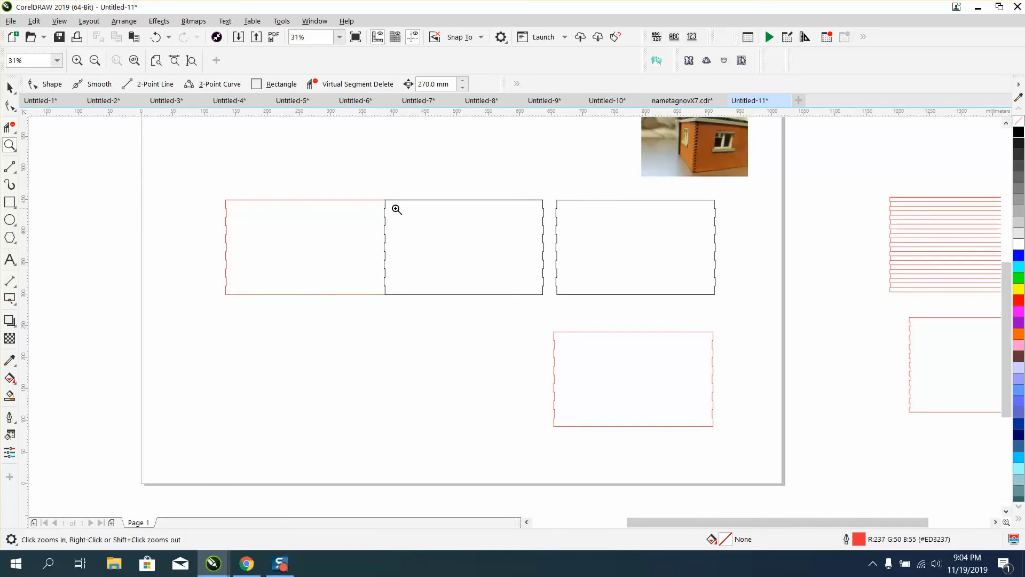
pyautogui.click(10, 87)
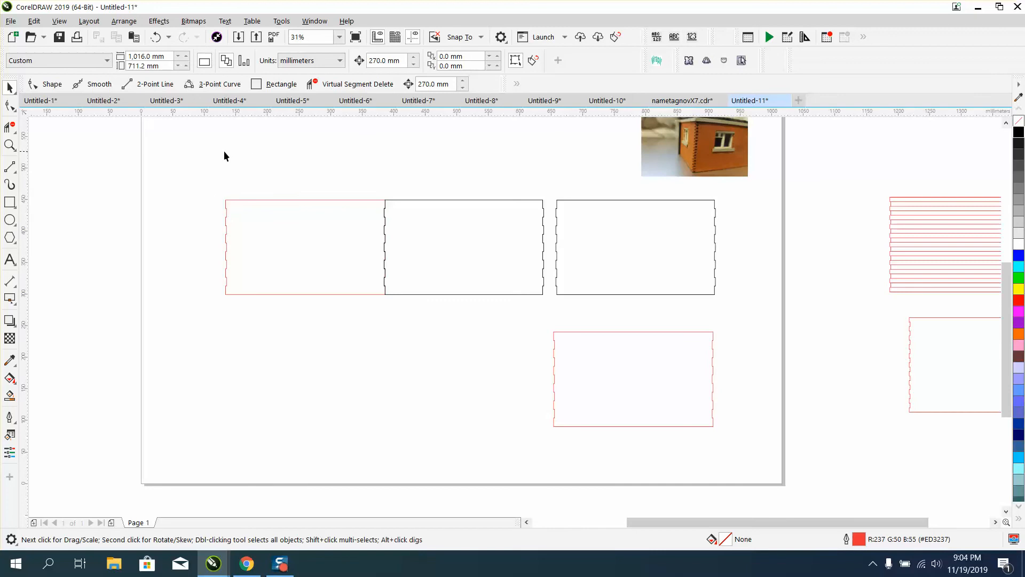
pyautogui.moveTo(447, 291); pyautogui.dragTo(553, 312)
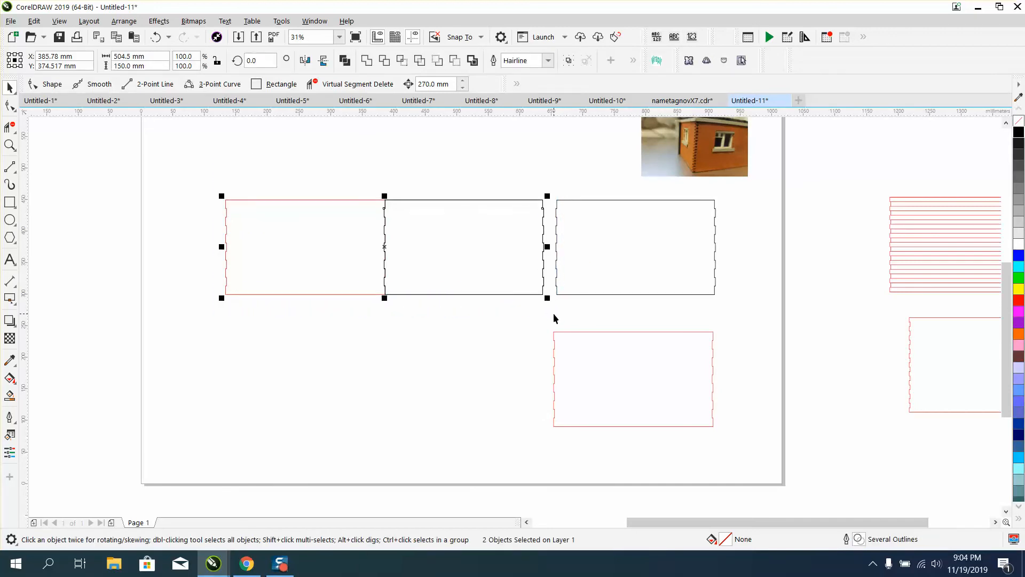
pyautogui.moveTo(384, 250); pyautogui.dragTo(379, 390)
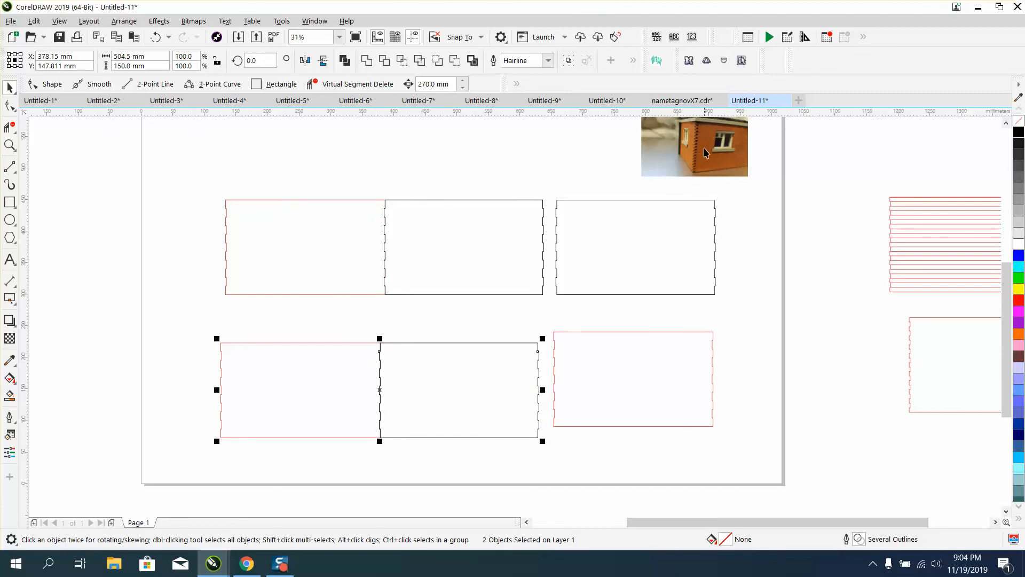
# Draw a small rectangle straddling the joint between the upper red rectangle and black panel
pyautogui.click(10, 202)
pyautogui.moveTo(363, 188); pyautogui.dragTo(407, 238)
pyautogui.click(10, 127)
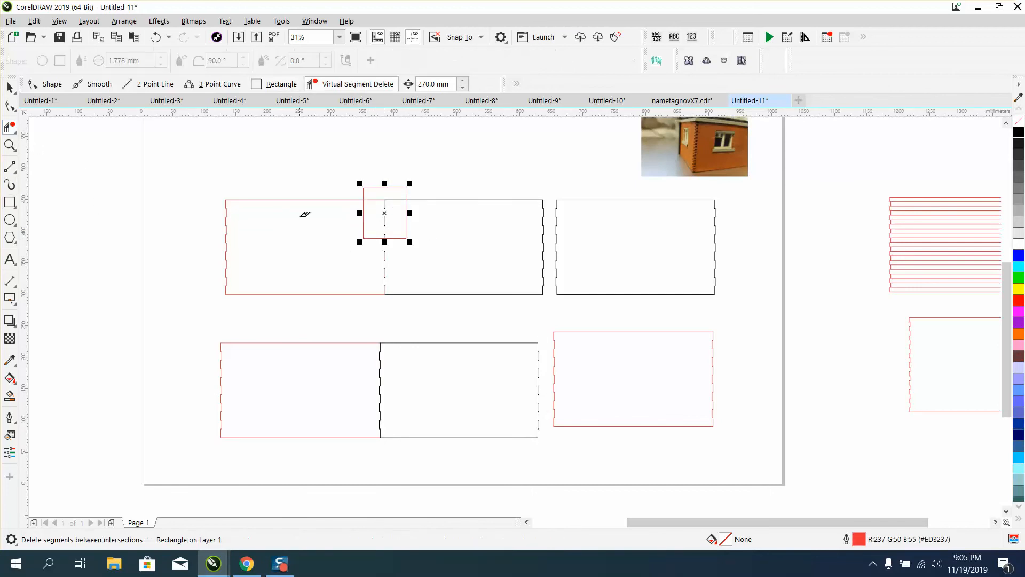
# Use Virtual Segment Delete to remove the upper panels' outline segments outside the small rectangle
pyautogui.moveTo(291, 191); pyautogui.dragTo(304, 245)
pyautogui.moveTo(450, 192); pyautogui.dragTo(463, 297)
pyautogui.moveTo(366, 276); pyautogui.dragTo(410, 281)
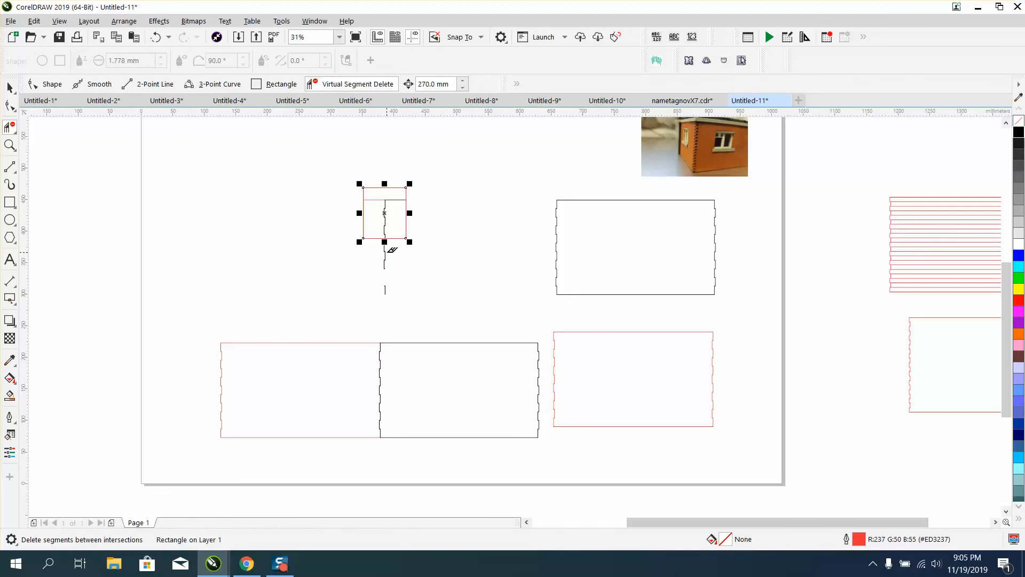
pyautogui.click(385, 253)
pyautogui.click(386, 257)
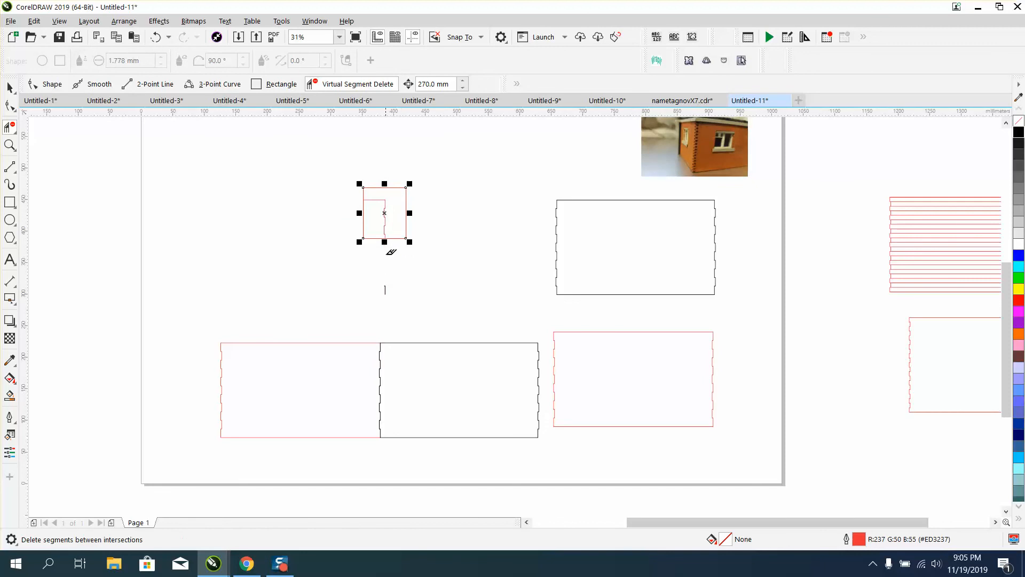
pyautogui.click(385, 288)
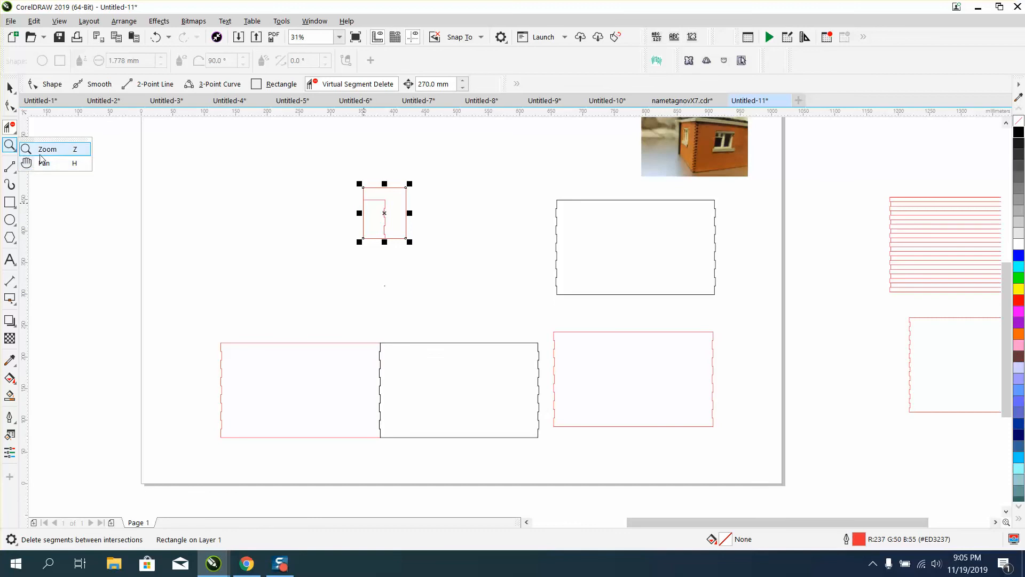
# Zoom in on the small rectangle and undo the last two segment deletions
pyautogui.click(42, 152)
pyautogui.moveTo(341, 178); pyautogui.dragTo(436, 251)
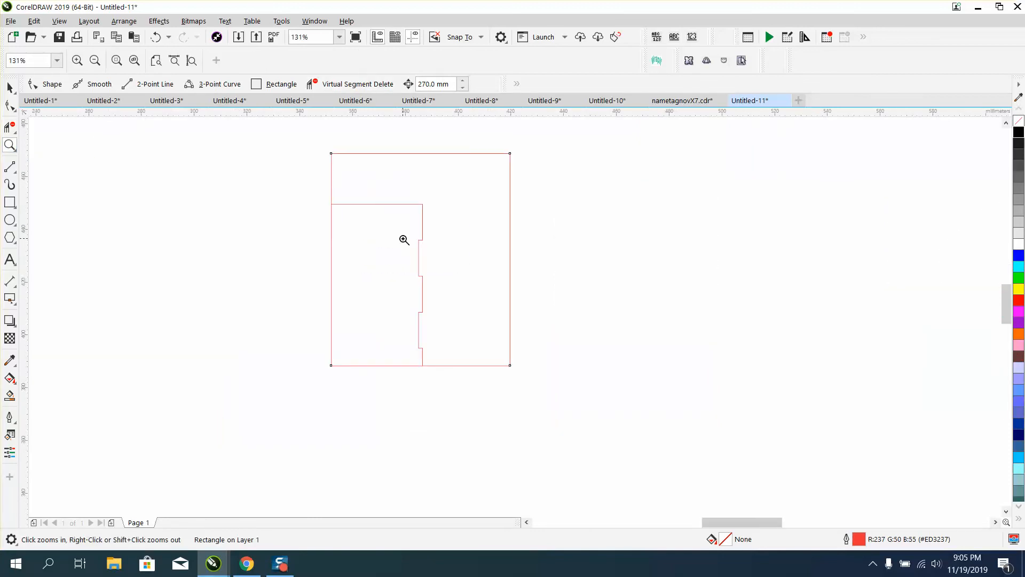
pyautogui.click(157, 37)
pyautogui.click(159, 34)
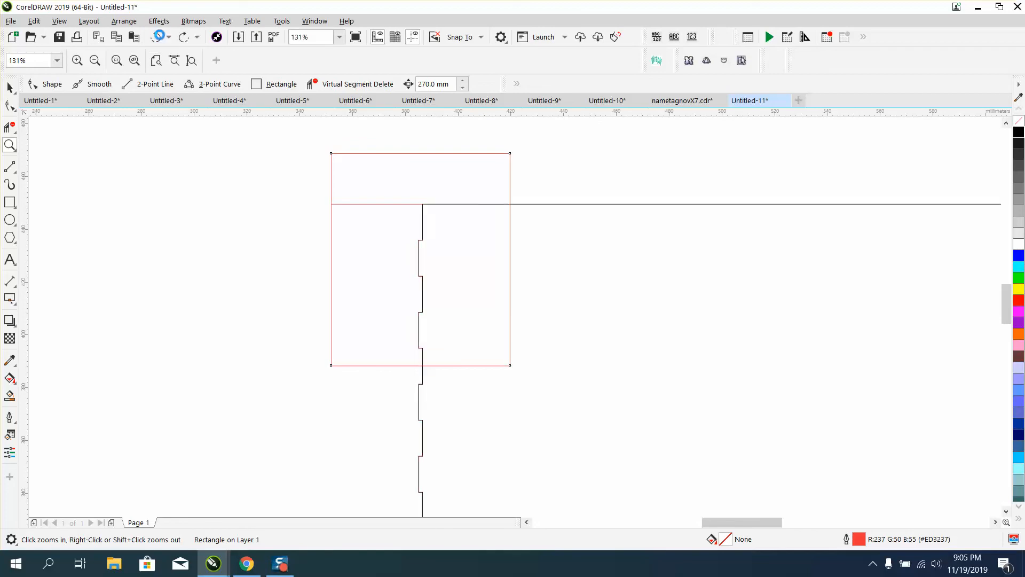
pyautogui.click(159, 34)
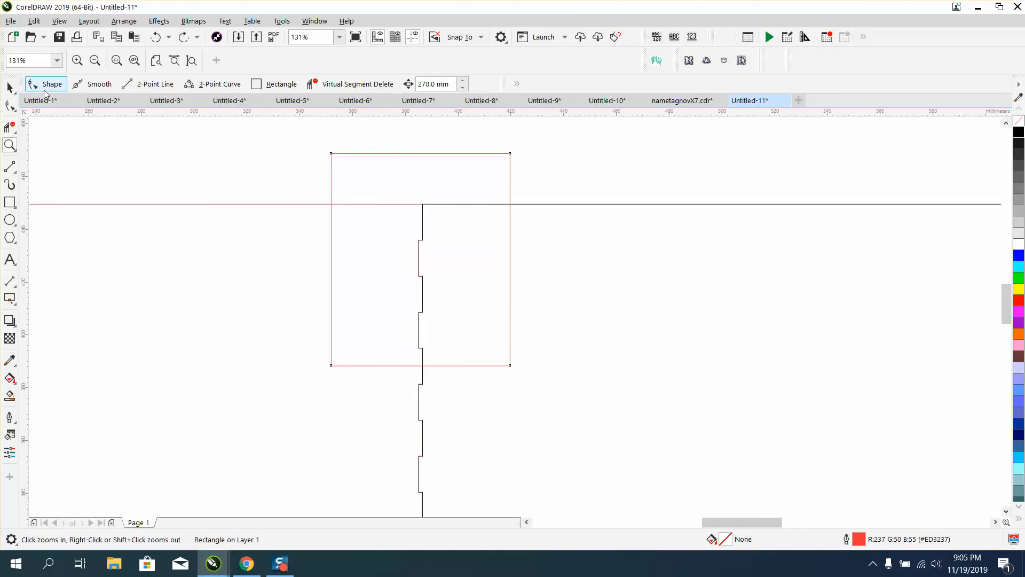
# Move the small rectangle down over the tabbed edge and delete the outline segments sticking out of it
pyautogui.click(10, 87)
pyautogui.moveTo(421, 151); pyautogui.dragTo(422, 222)
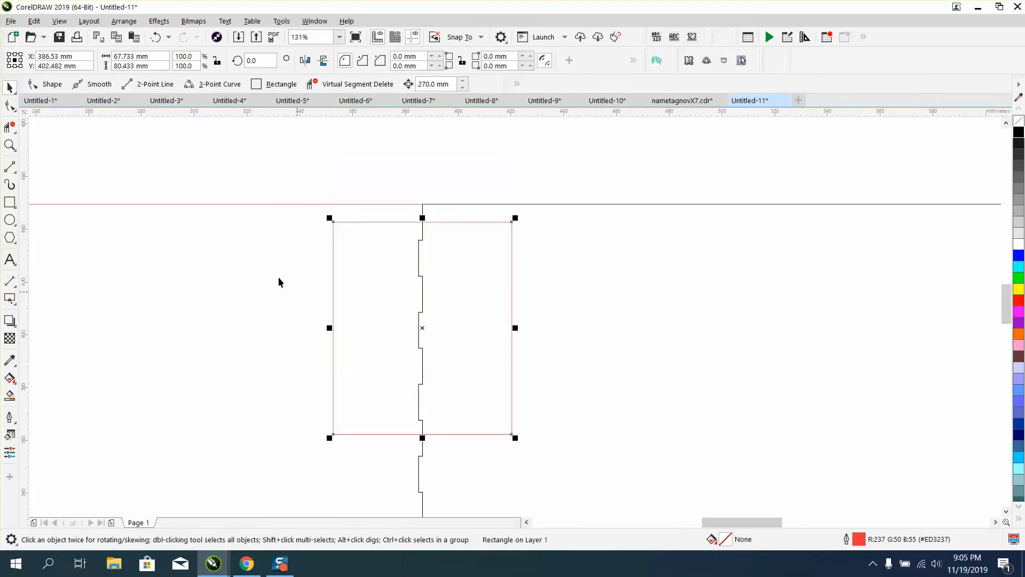
pyautogui.click(10, 127)
pyautogui.click(223, 204)
pyautogui.click(632, 203)
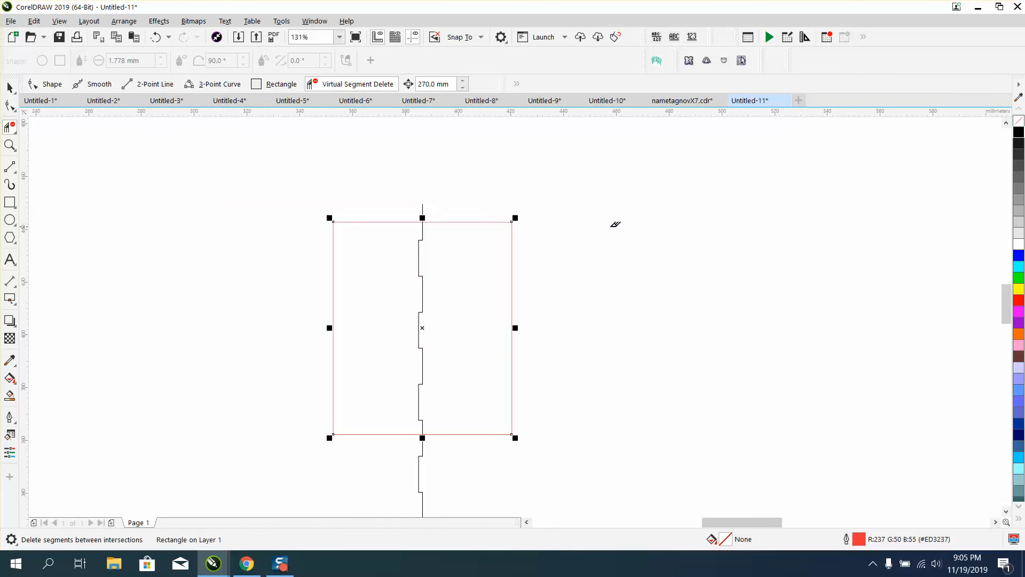
pyautogui.click(427, 213)
pyautogui.click(425, 448)
pyautogui.scroll(-4, 432, 464)
pyautogui.moveTo(414, 470); pyautogui.dragTo(455, 491)
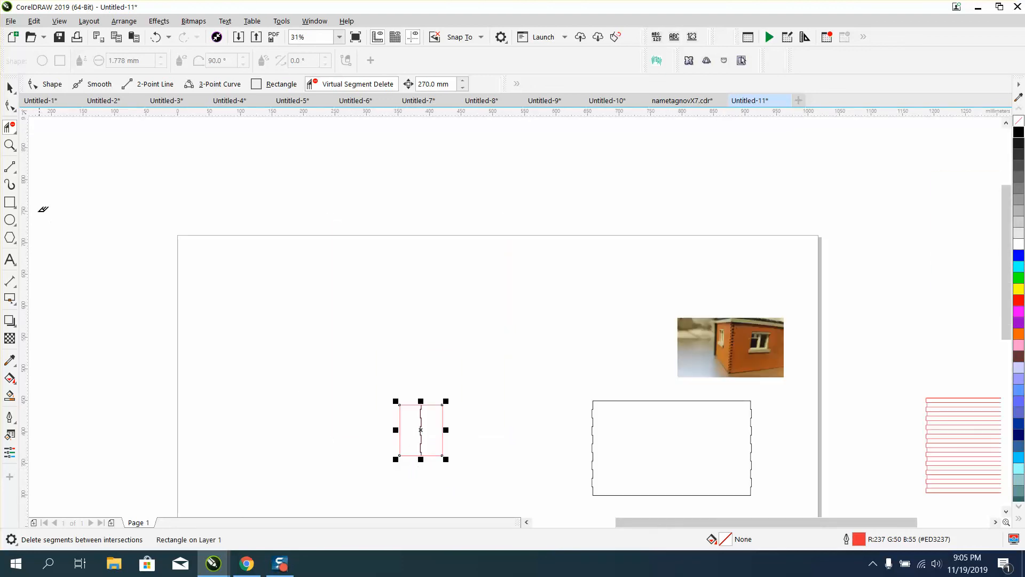
# Smart-fill the region left of the tab line inside the small rectangle and move the new shape aside
pyautogui.click(10, 145)
pyautogui.moveTo(386, 389); pyautogui.dragTo(505, 482)
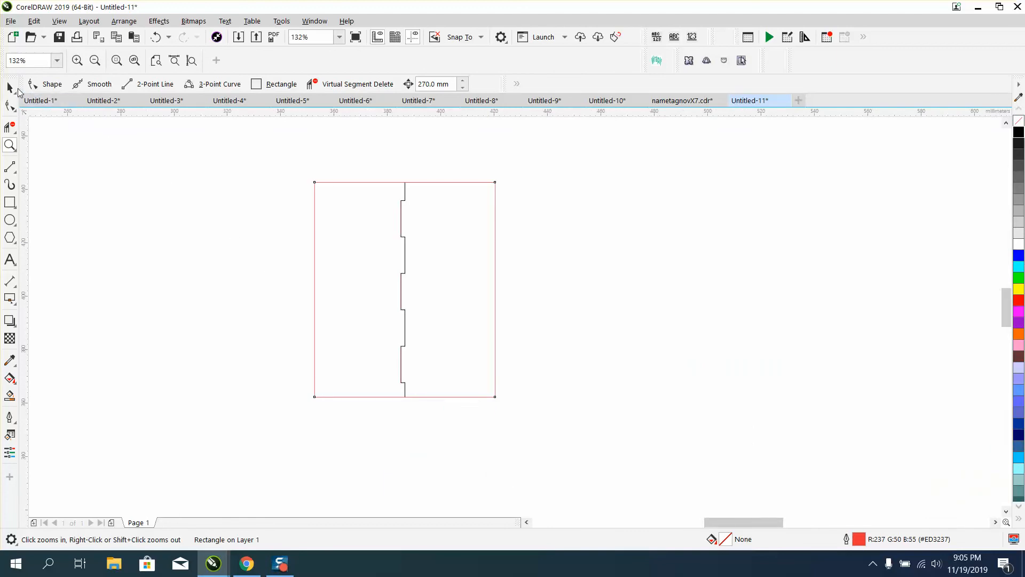
pyautogui.click(10, 87)
pyautogui.click(236, 233)
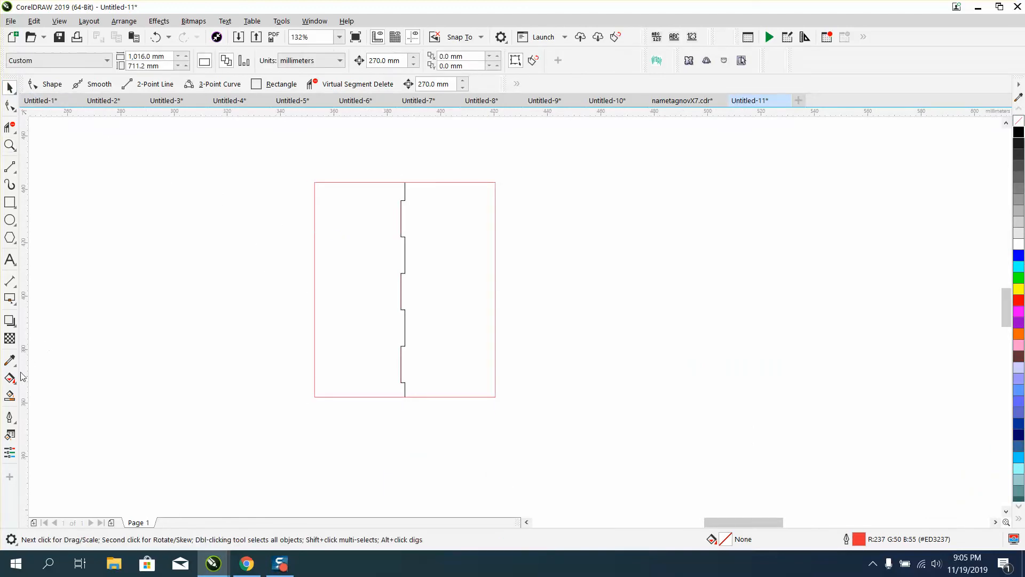
pyautogui.click(10, 395)
pyautogui.click(337, 298)
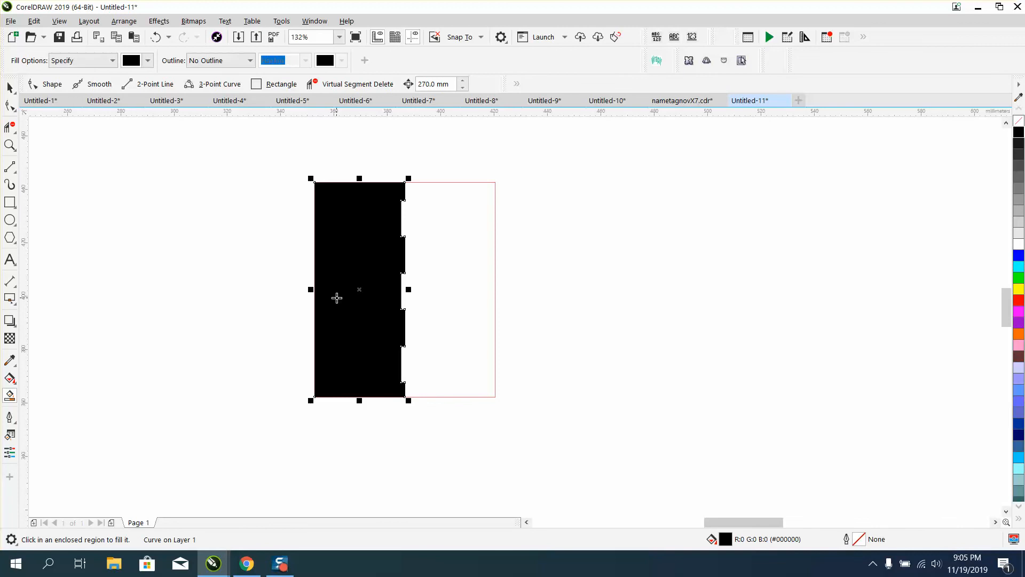
pyautogui.click(9, 87)
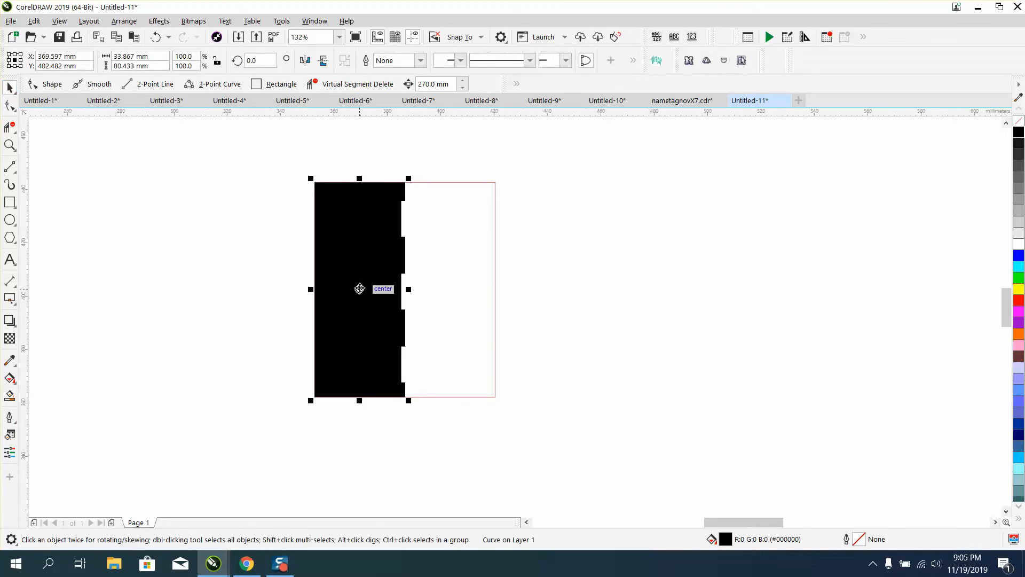
pyautogui.moveTo(359, 289); pyautogui.dragTo(192, 285)
# Smart-fill the region right of the tab line and move the new shape aside to the right
pyautogui.click(9, 395)
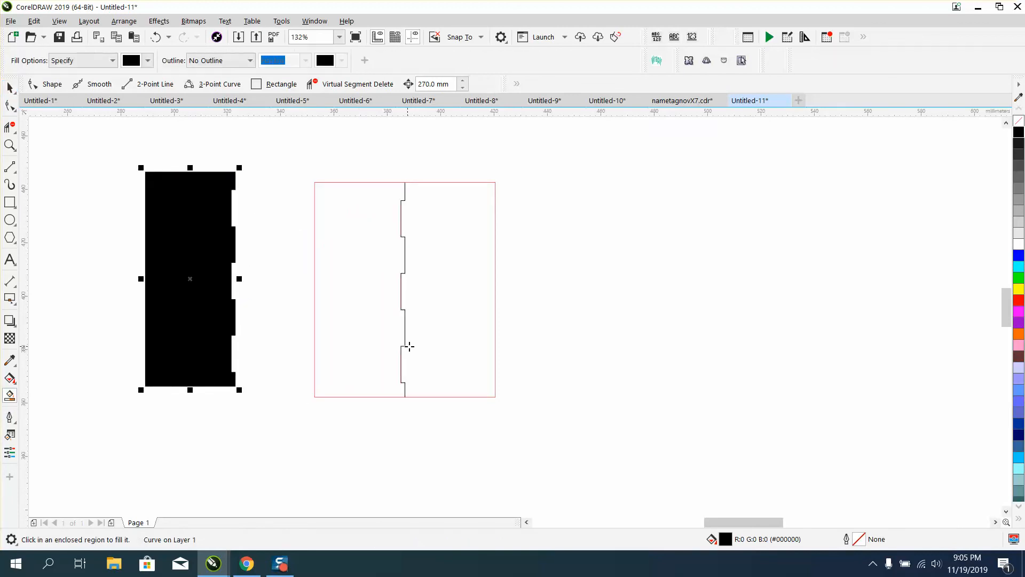
pyautogui.click(434, 335)
pyautogui.click(10, 87)
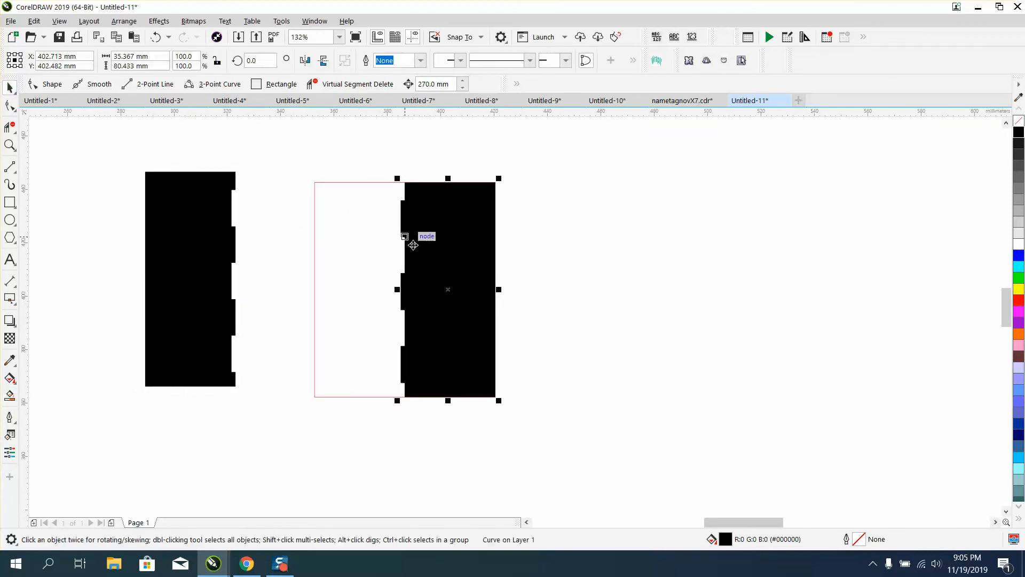
pyautogui.moveTo(450, 293); pyautogui.dragTo(577, 288)
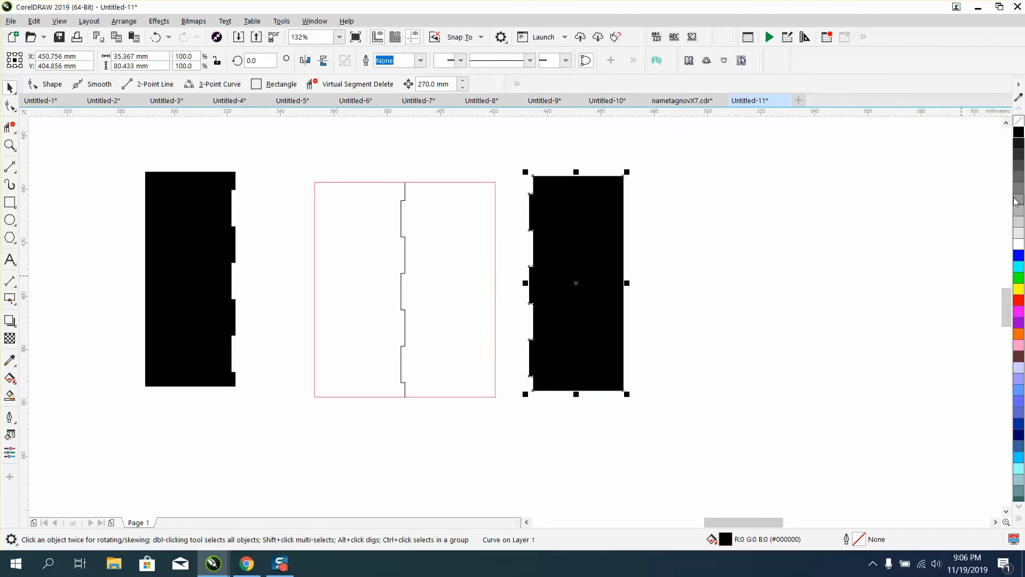
# Give both new tab pieces no fill and a red outline
pyautogui.click(1018, 121)
pyautogui.rightClick(1019, 301)
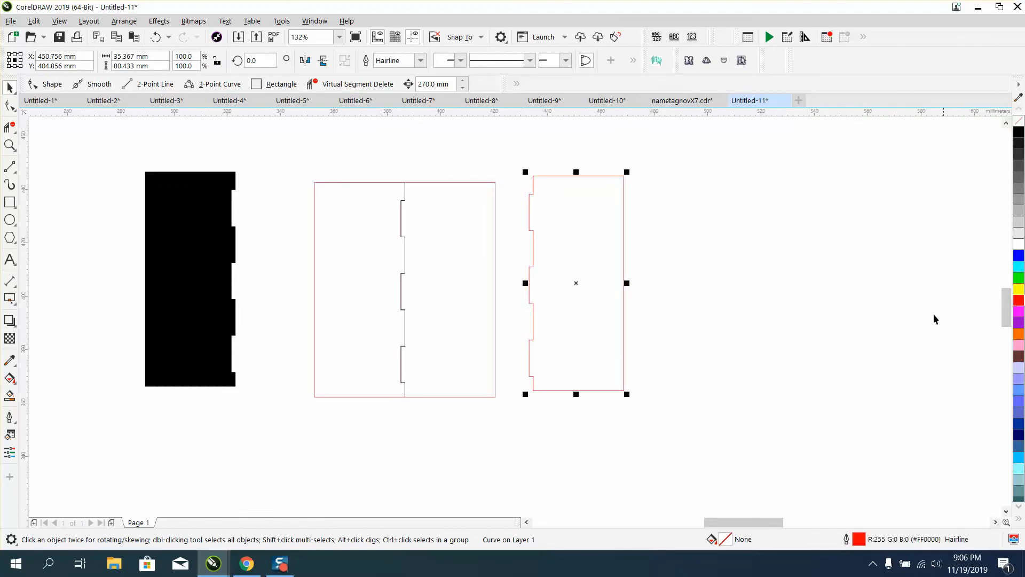
pyautogui.click(212, 270)
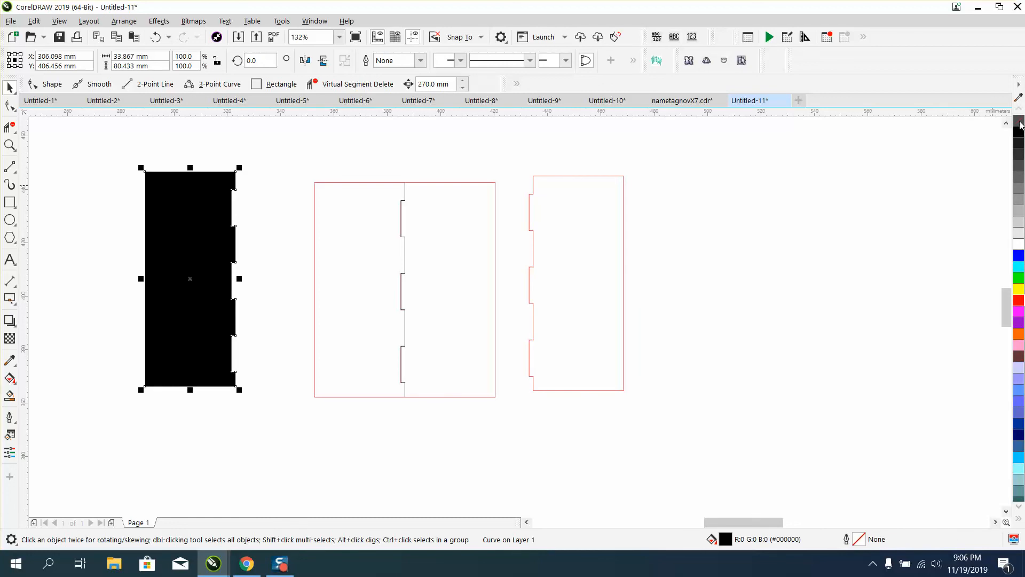
pyautogui.click(1018, 122)
pyautogui.rightClick(1019, 301)
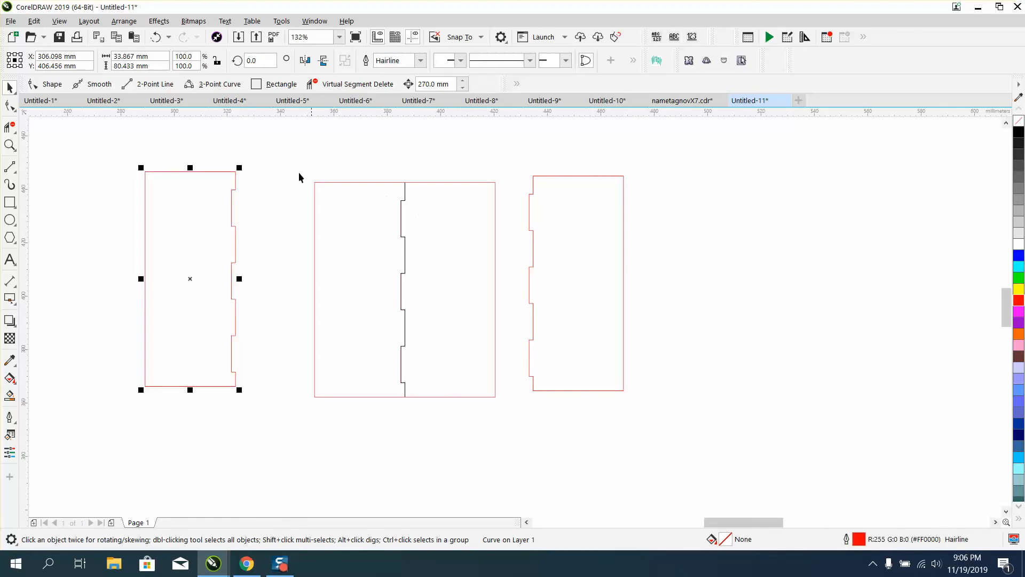
# Delete the leftover rectangle and tab line, and slide the right piece next to the left piece
pyautogui.moveTo(292, 173); pyautogui.dragTo(507, 408)
pyautogui.press('Delete')
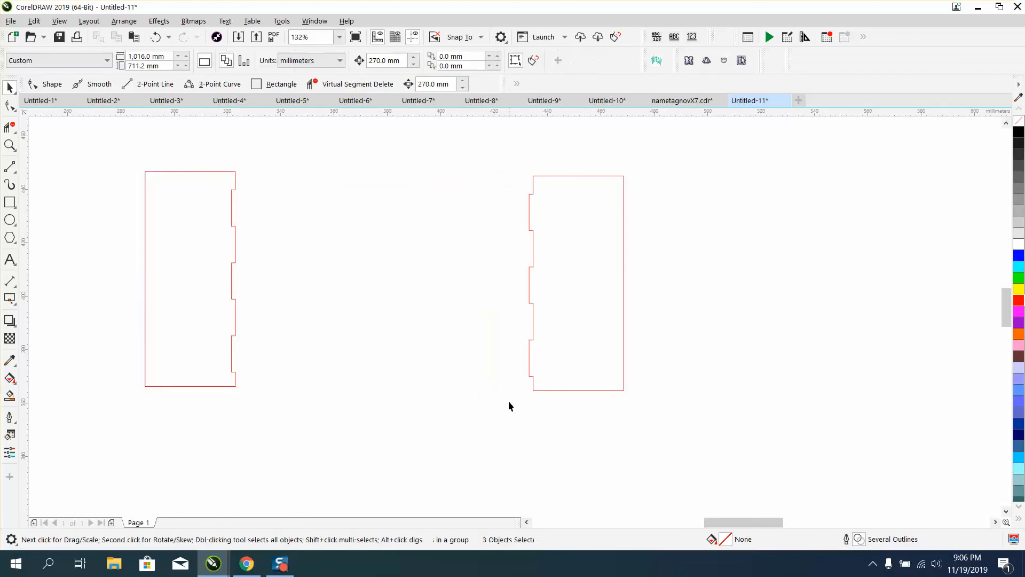
pyautogui.moveTo(551, 305); pyautogui.dragTo(271, 299)
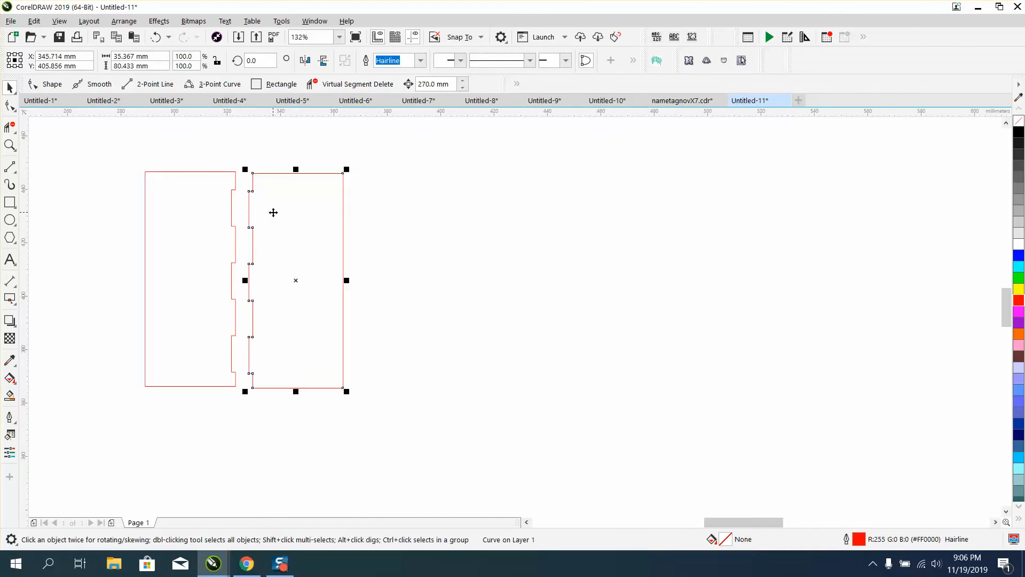
# Zoom in to examine the reference photo of the model house's tabbed corner
pyautogui.scroll(-5, 356, 213)
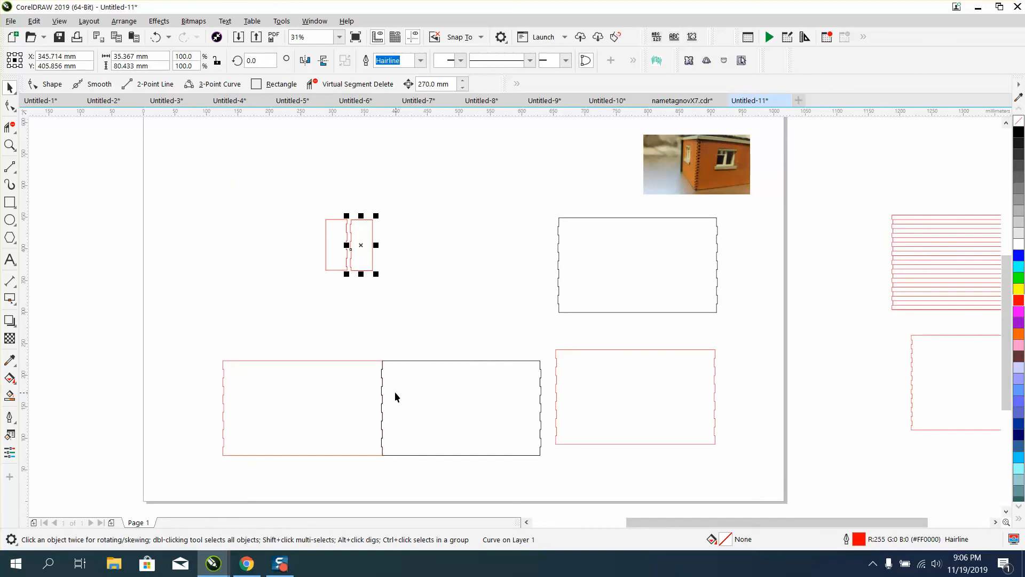
pyautogui.scroll(-2, 395, 389)
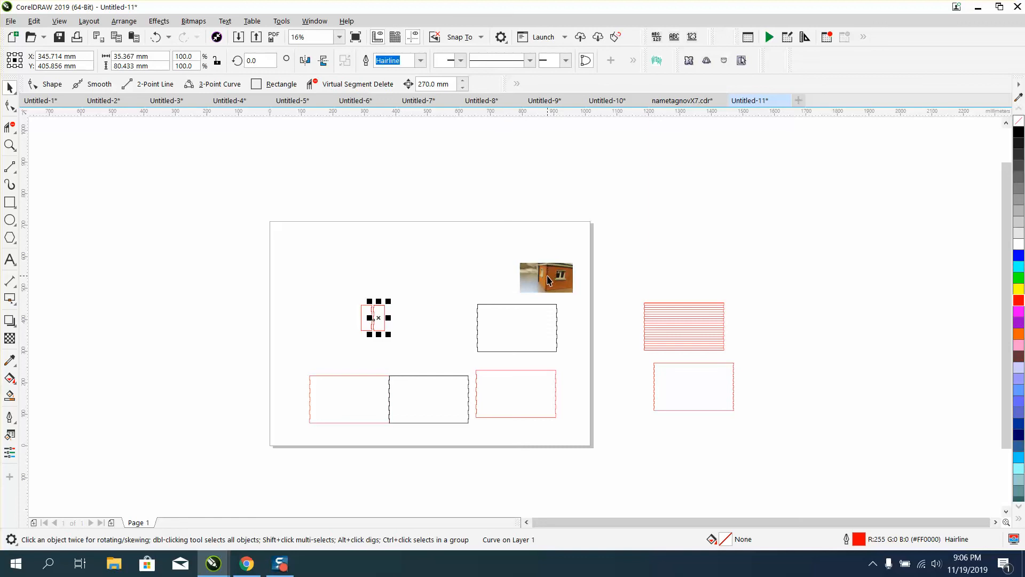
pyautogui.click(10, 145)
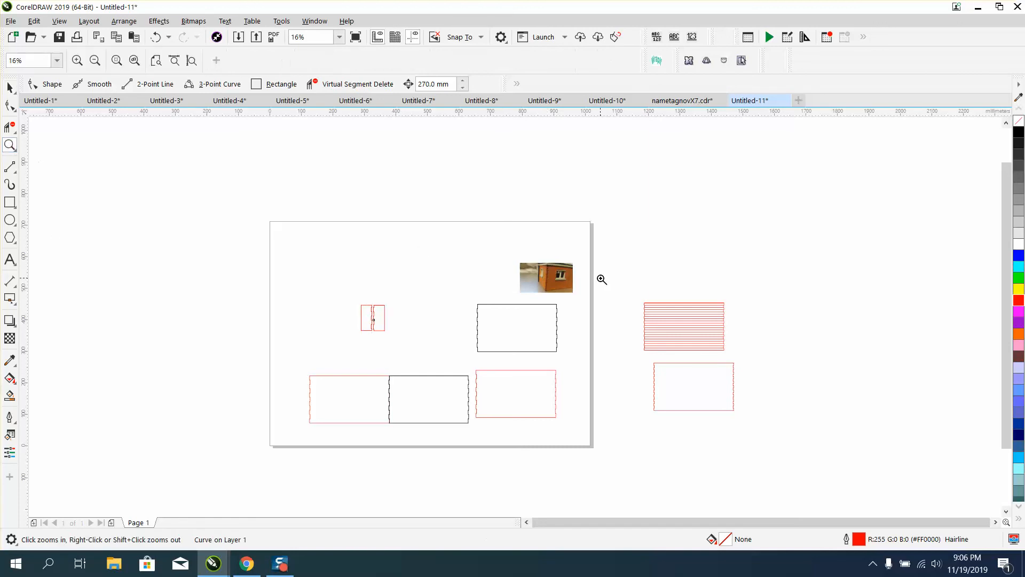
pyautogui.moveTo(531, 254); pyautogui.dragTo(622, 330)
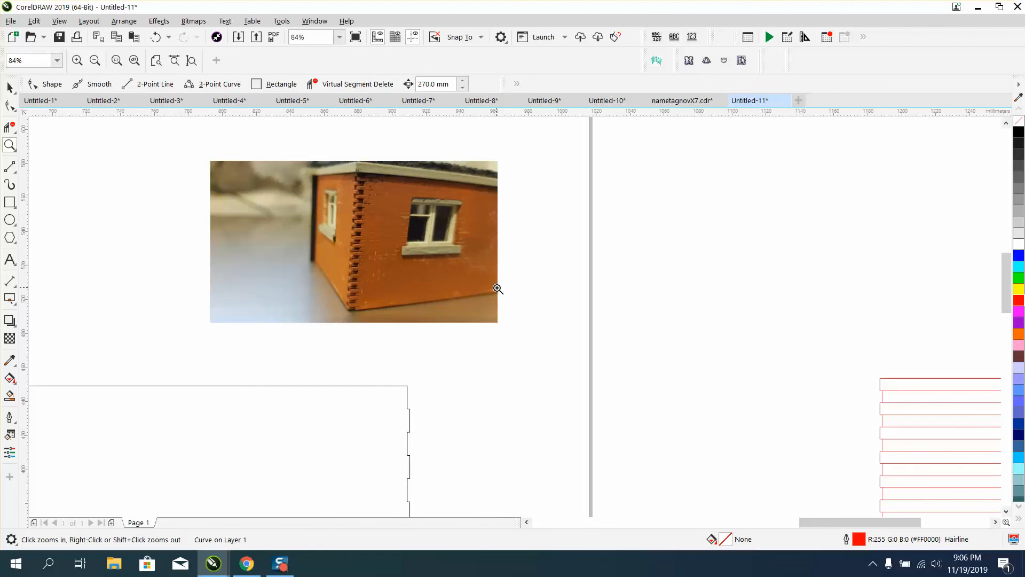
pyautogui.scroll(-4, 497, 286)
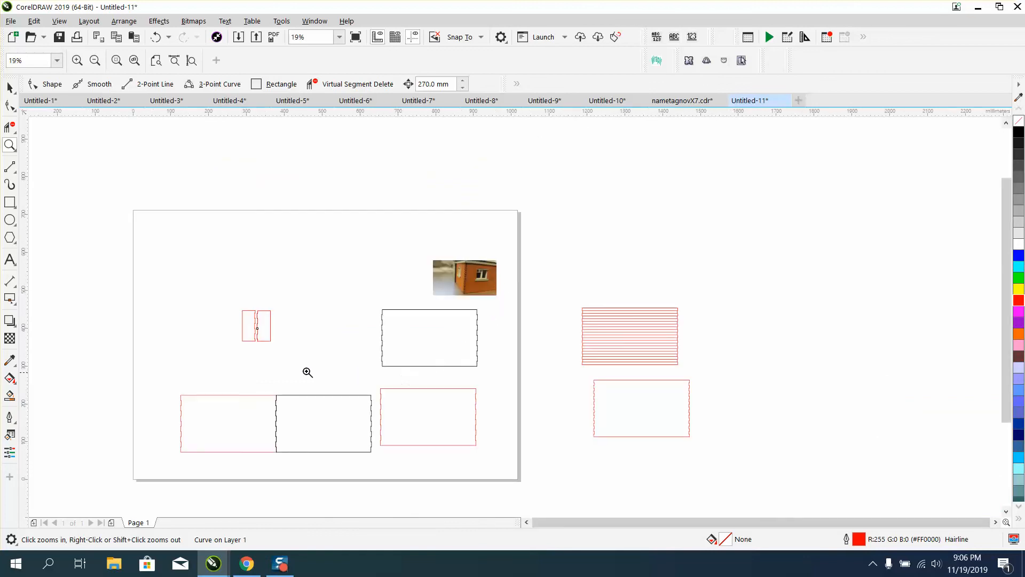